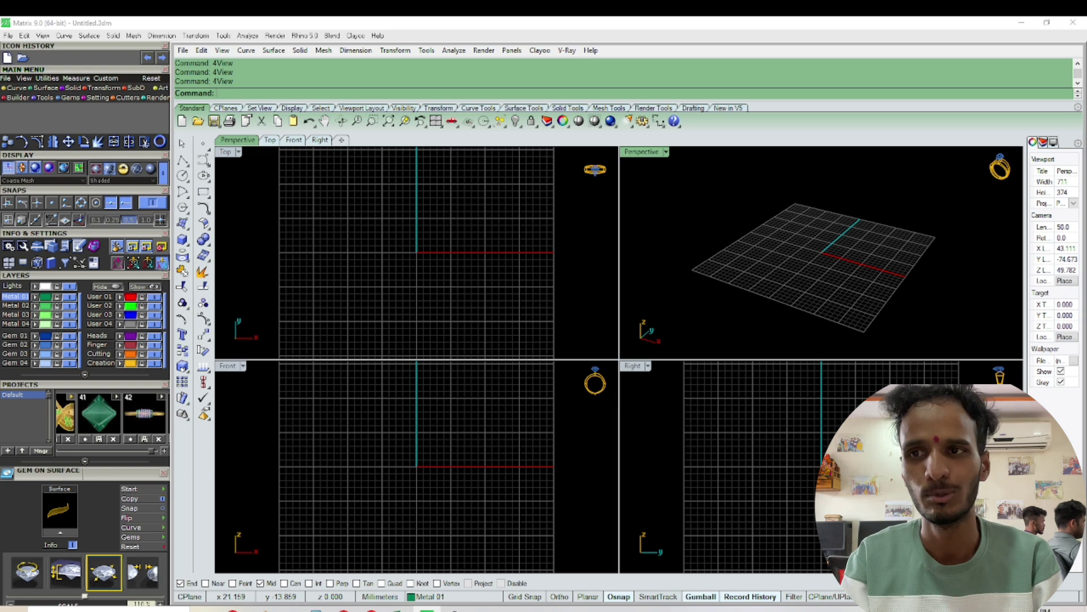
- Maximize the Top view and unhide the complete gold ring with its green gems and prongs using ShowSelected
left_click(222, 153)
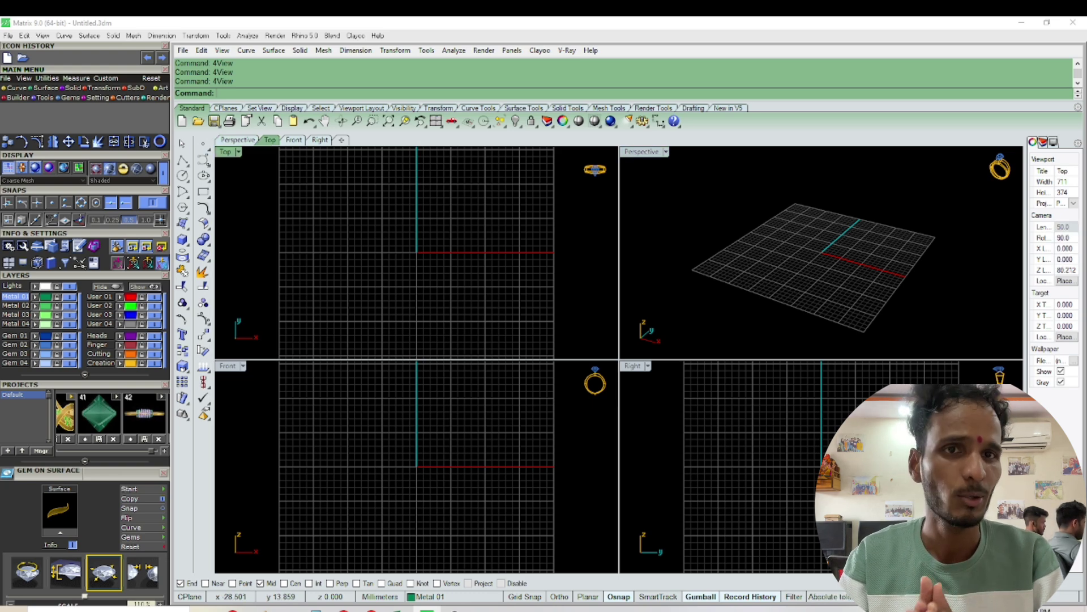
double_click(222, 153)
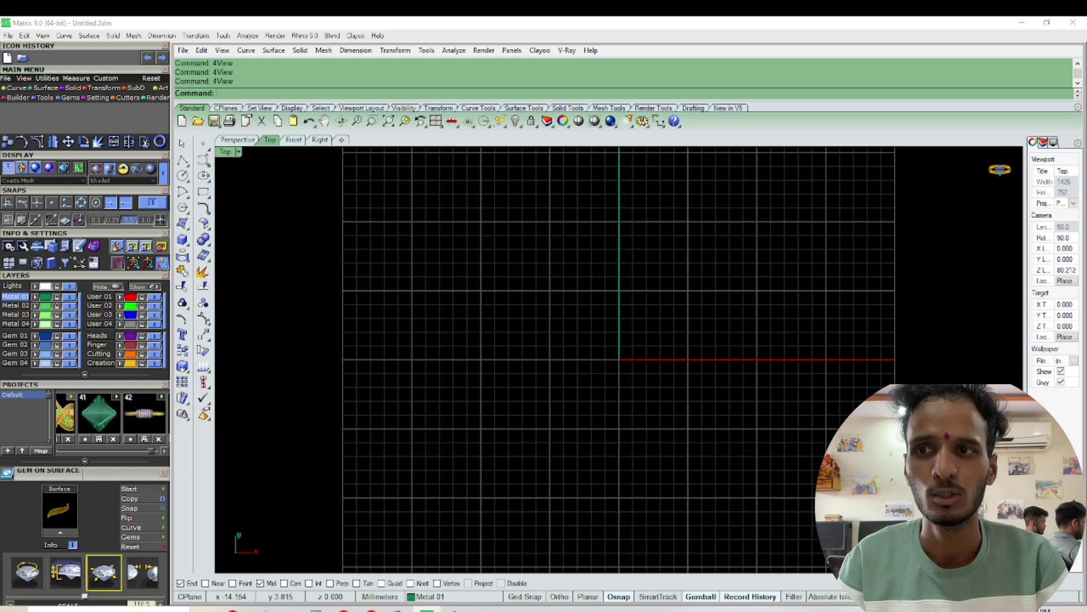
scroll(439, 318, "down", 2)
right_click_drag(440, 317, 460, 296)
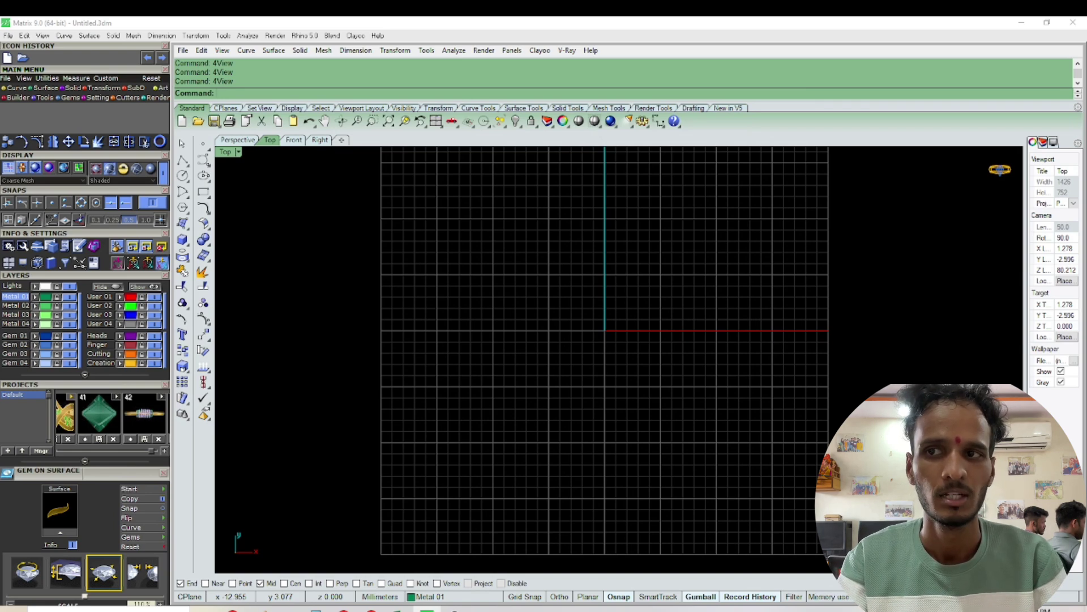
type("ss")
key("Return")
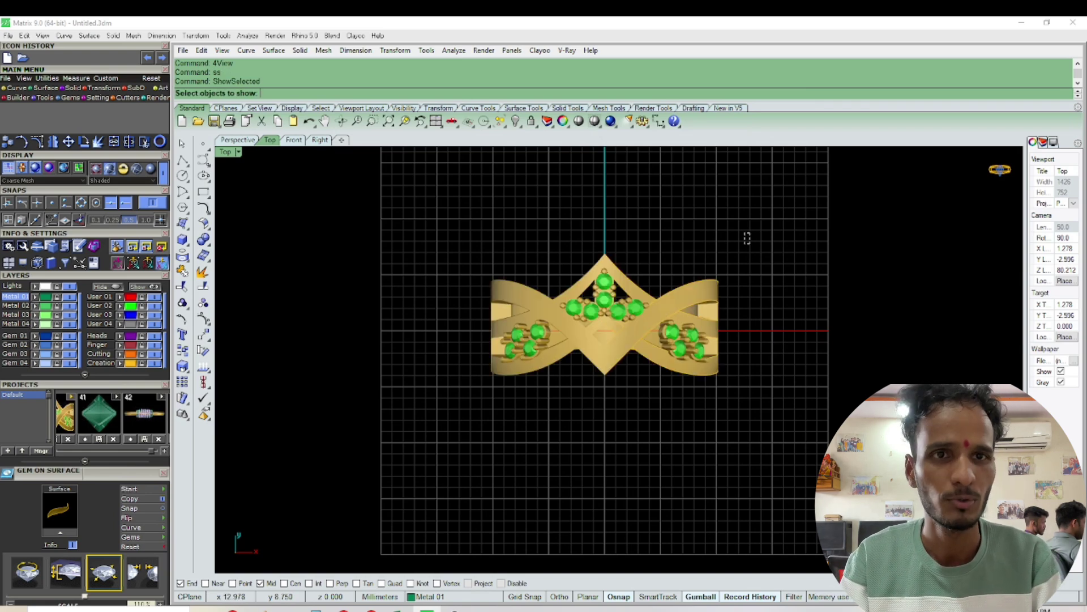
left_click_drag(747, 236, 398, 432)
key("Return")
scroll(597, 346, "up", 4)
scroll(573, 256, "up", 2)
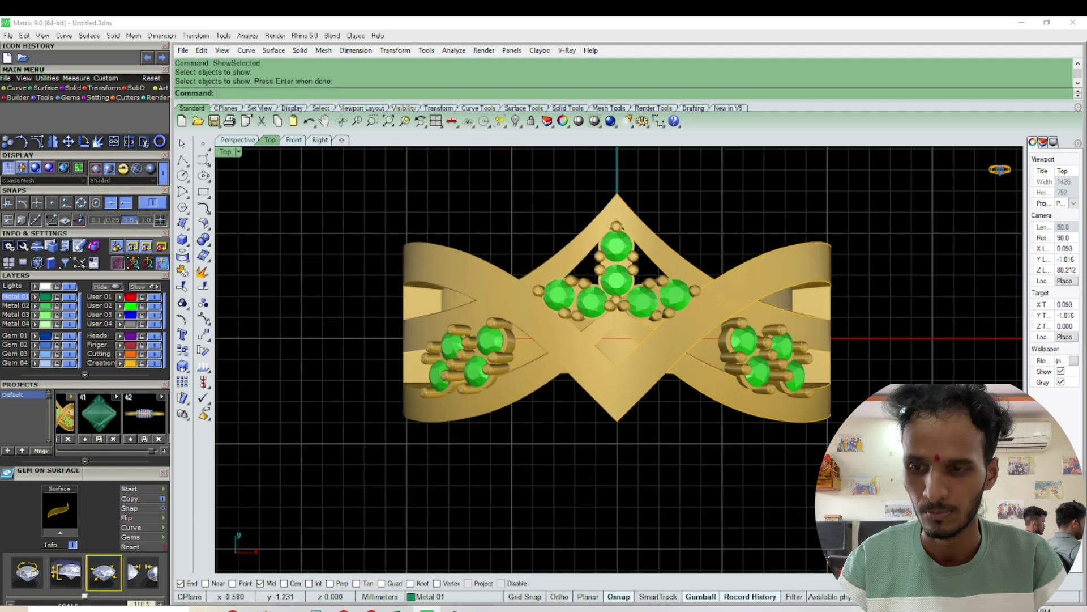
right_click_drag(605, 364, 586, 391)
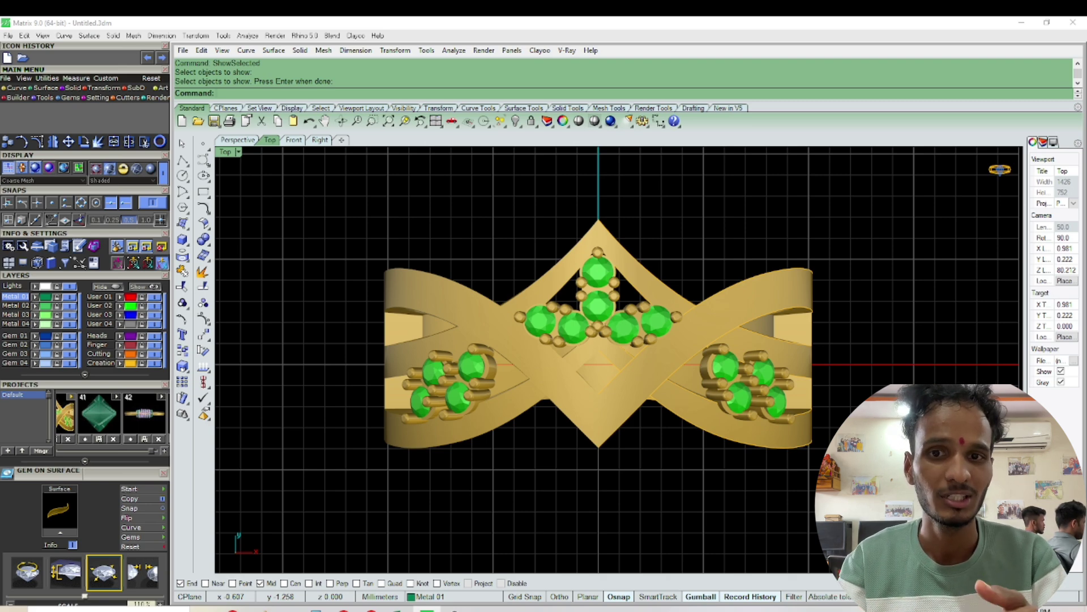
- Examine the gem-set ring in the front, right and perspective views, including a close look at its prong settings
key("F2")
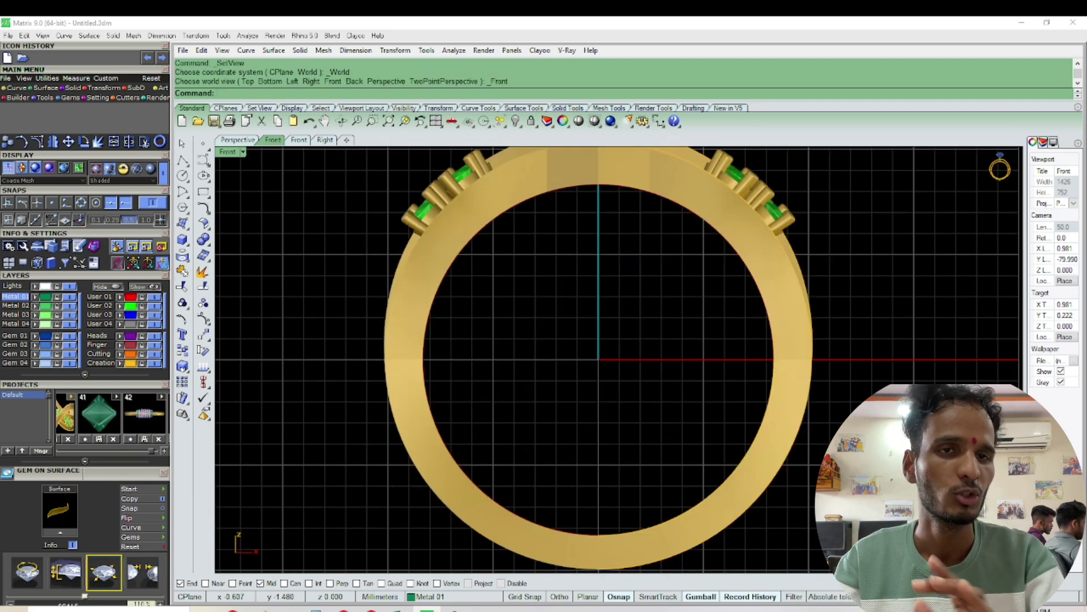
scroll(584, 391, "down", 4)
right_click_drag(584, 390, 587, 392)
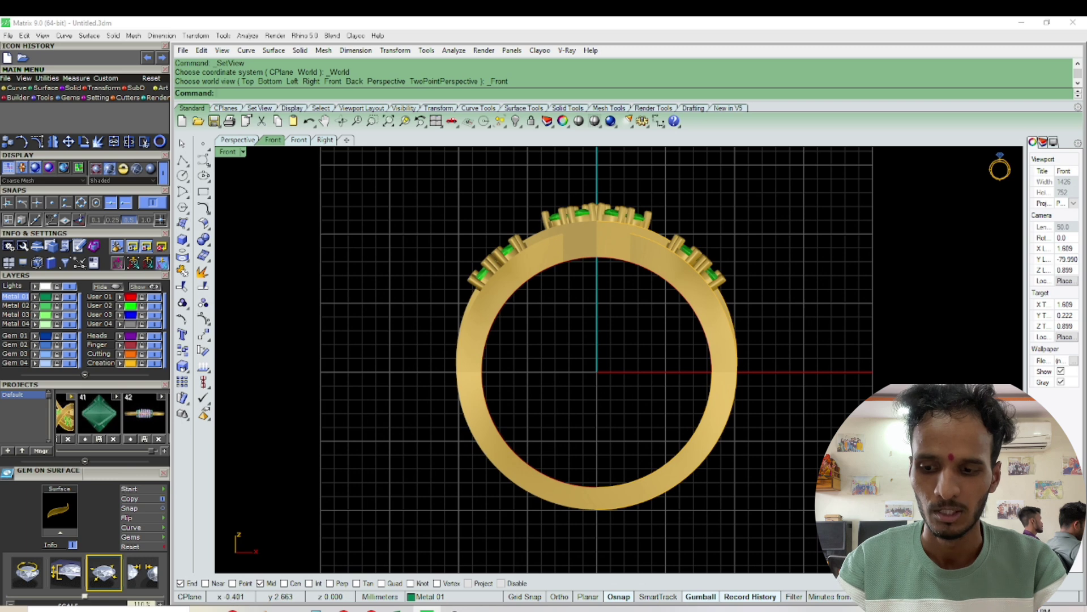
scroll(592, 336, "up", 2)
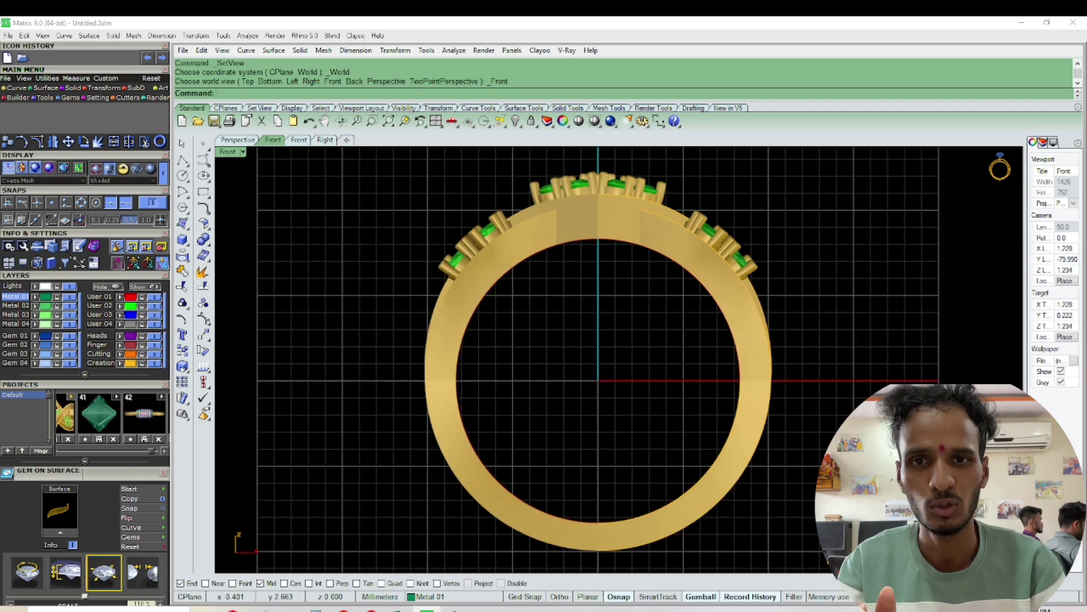
key("F3")
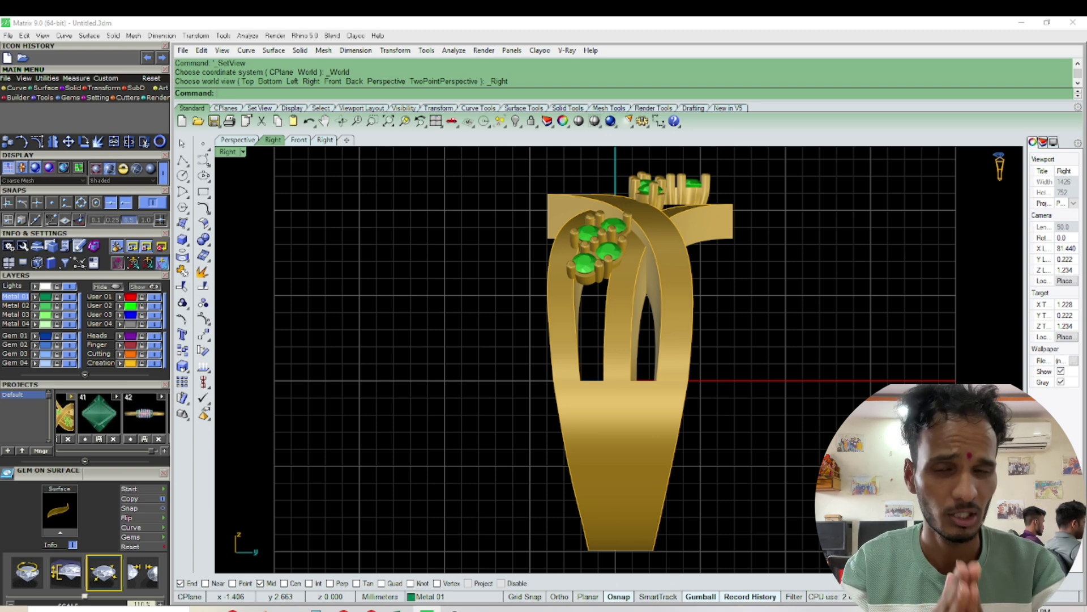
key("F4")
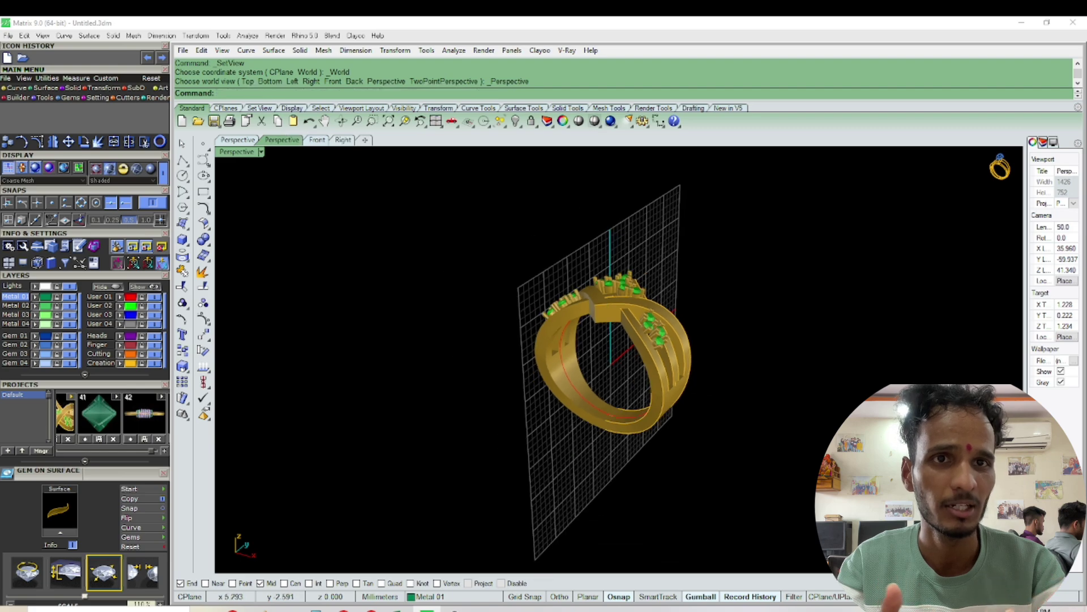
right_click_drag(566, 362, 799, 379)
scroll(652, 331, "up", 8)
right_click_drag(651, 332, 759, 340)
scroll(487, 326, "down", 8)
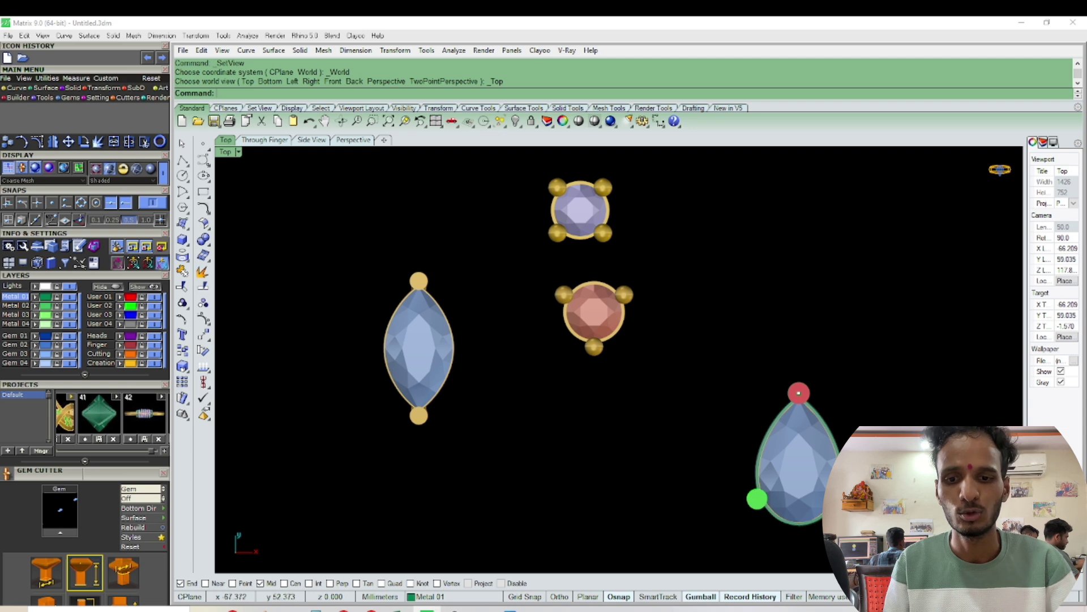
- Consult the gem shape chart in all diamand.jpg and inspect the marquise, round and pear prong settings in perspective
left_click(510, 609)
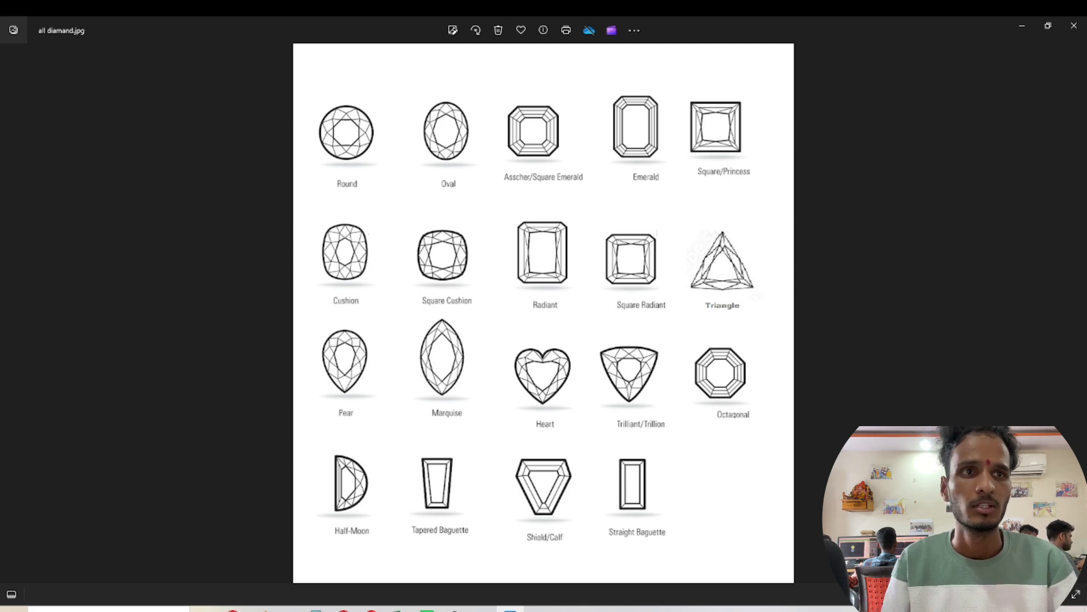
left_click(1022, 26)
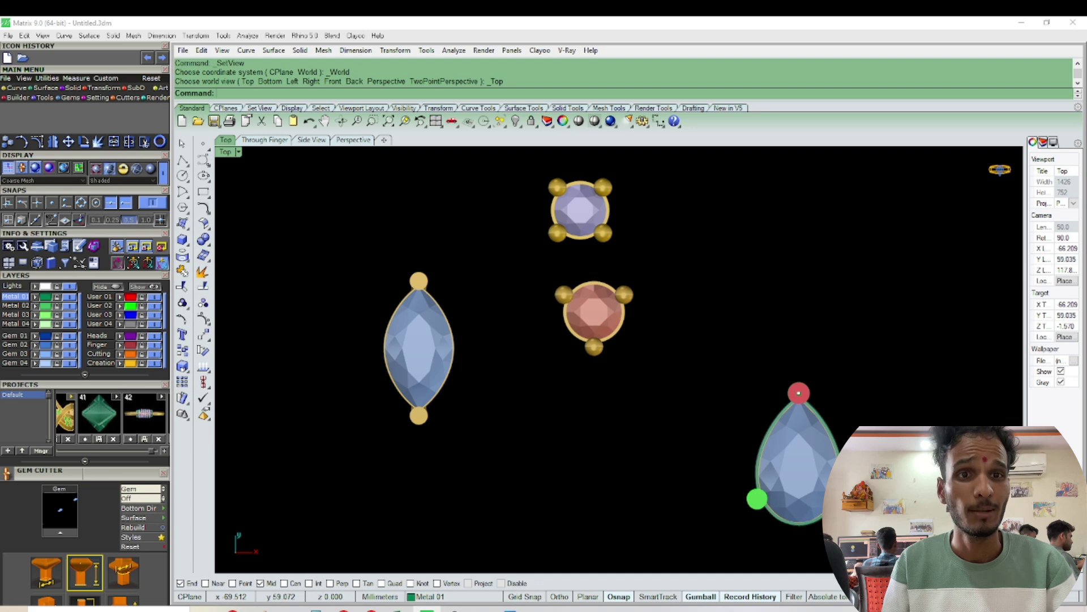
key("F4")
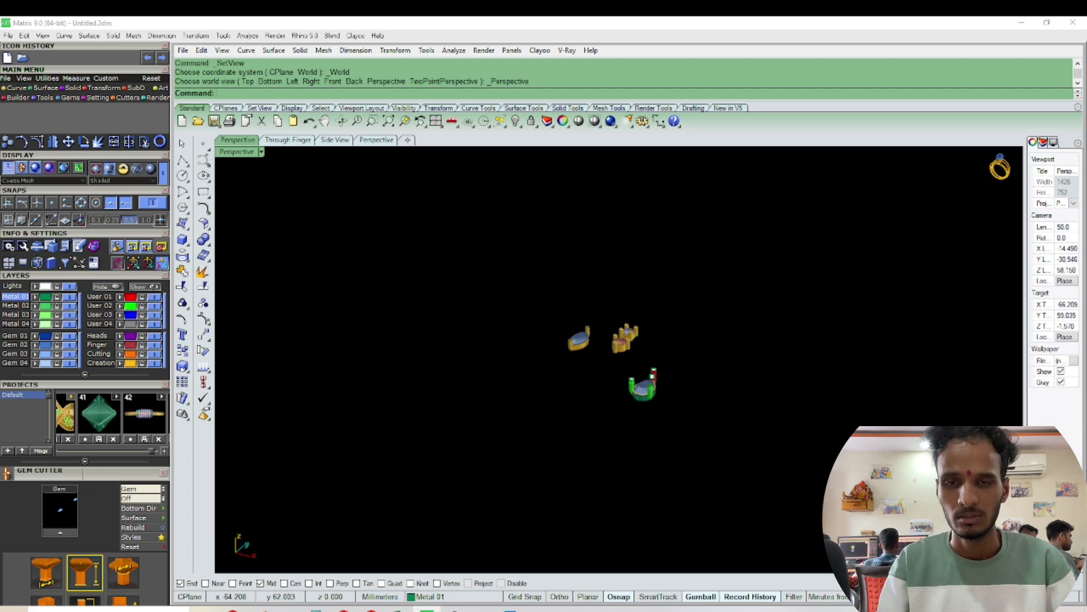
scroll(634, 339, "up", 10)
right_click_drag(600, 314, 579, 345)
scroll(579, 346, "down", 5)
scroll(536, 335, "down", 2)
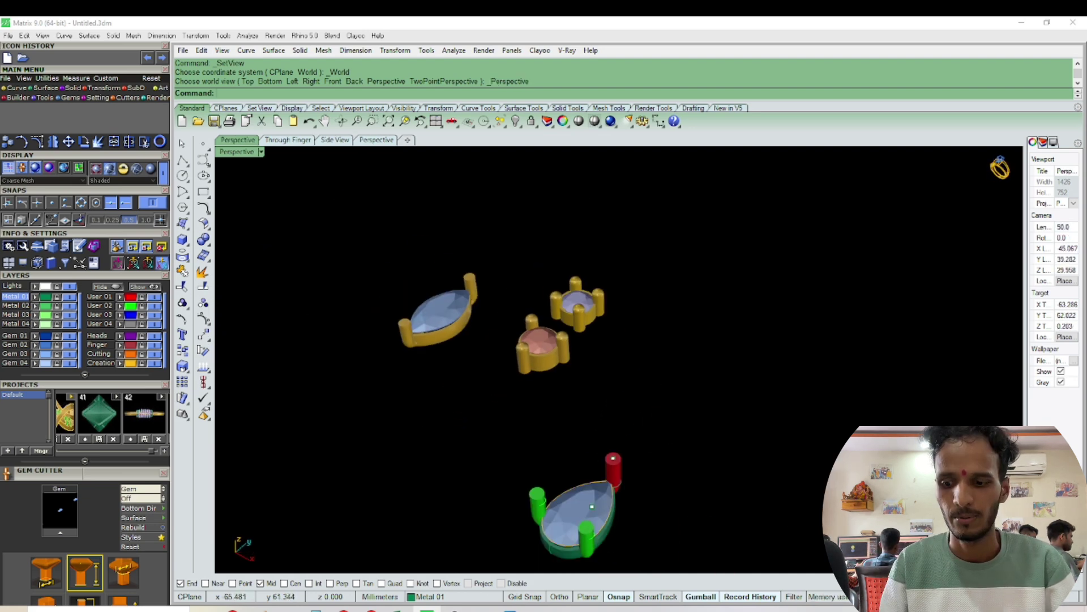
key("F1")
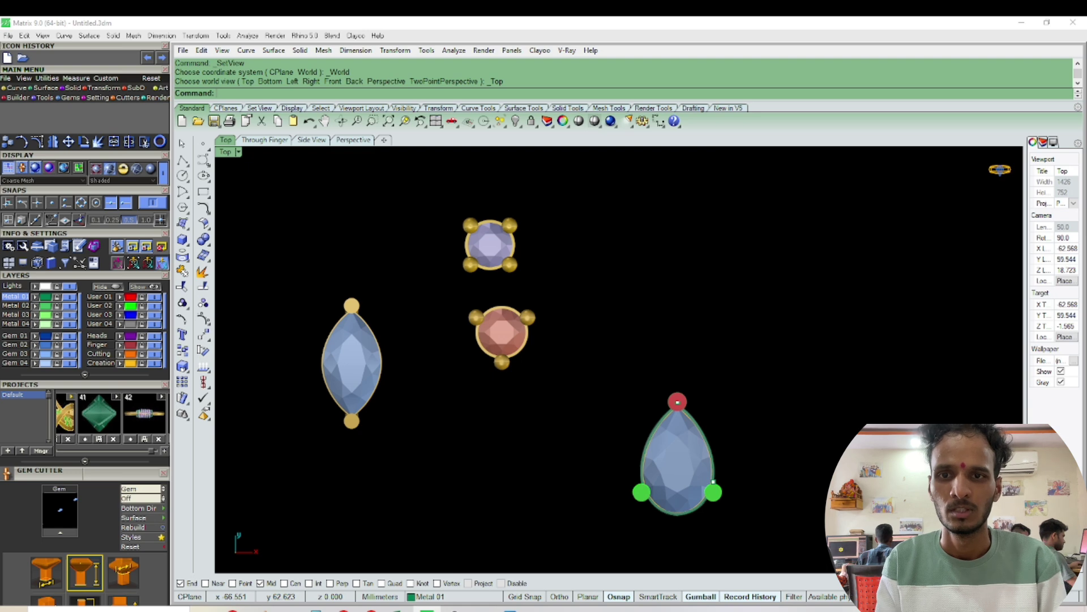
- Examine the four-prong and three-prong round gem settings up close, from above and in perspective
scroll(466, 229, "up", 5)
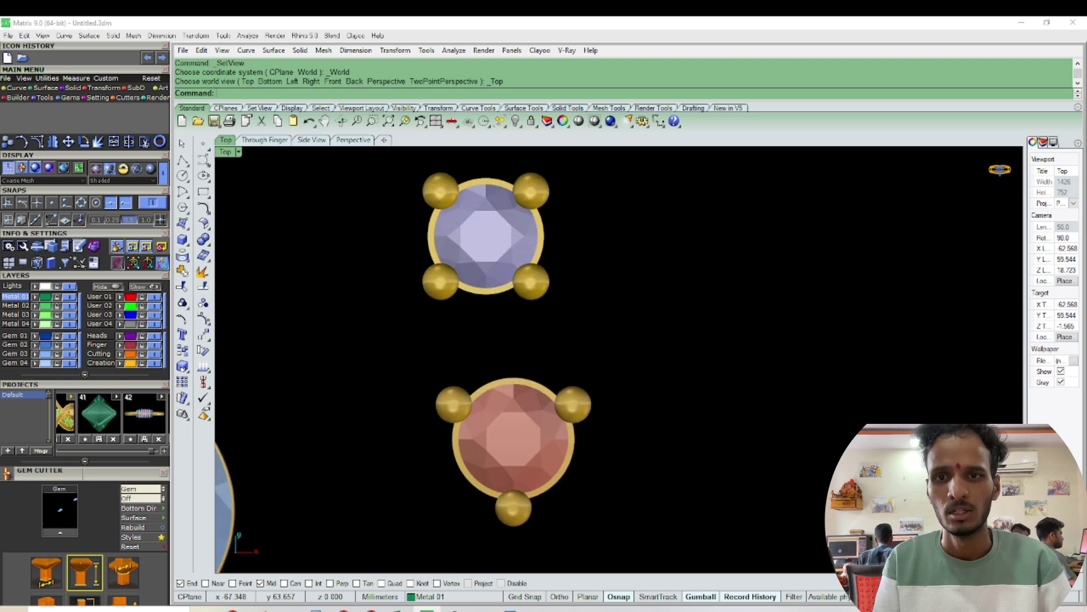
scroll(532, 287, "down", 1)
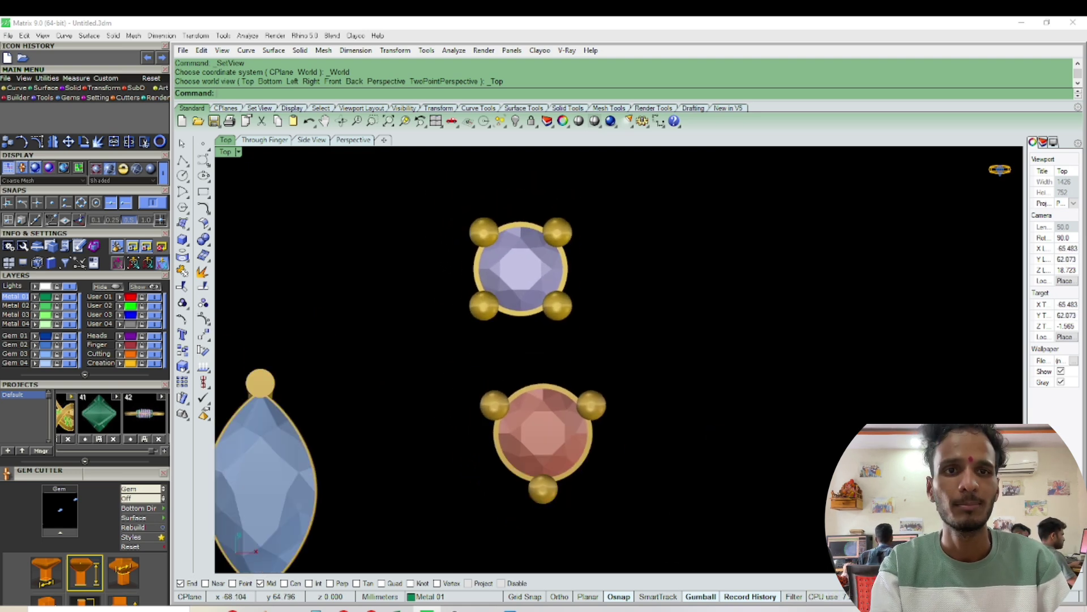
scroll(532, 287, "down", 2)
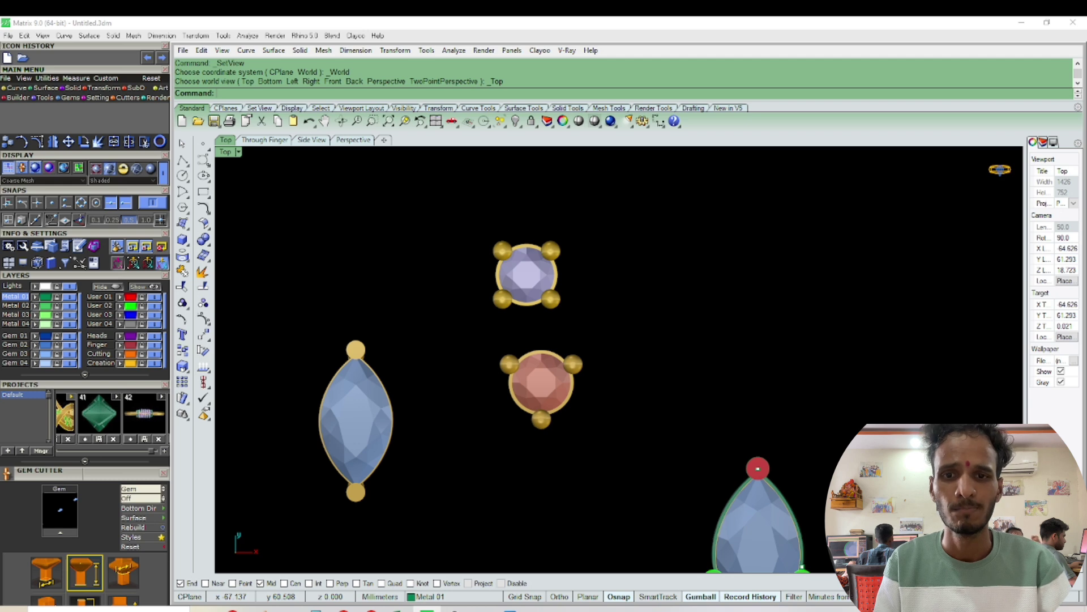
scroll(533, 379, "down", 3)
scroll(532, 379, "up", 3)
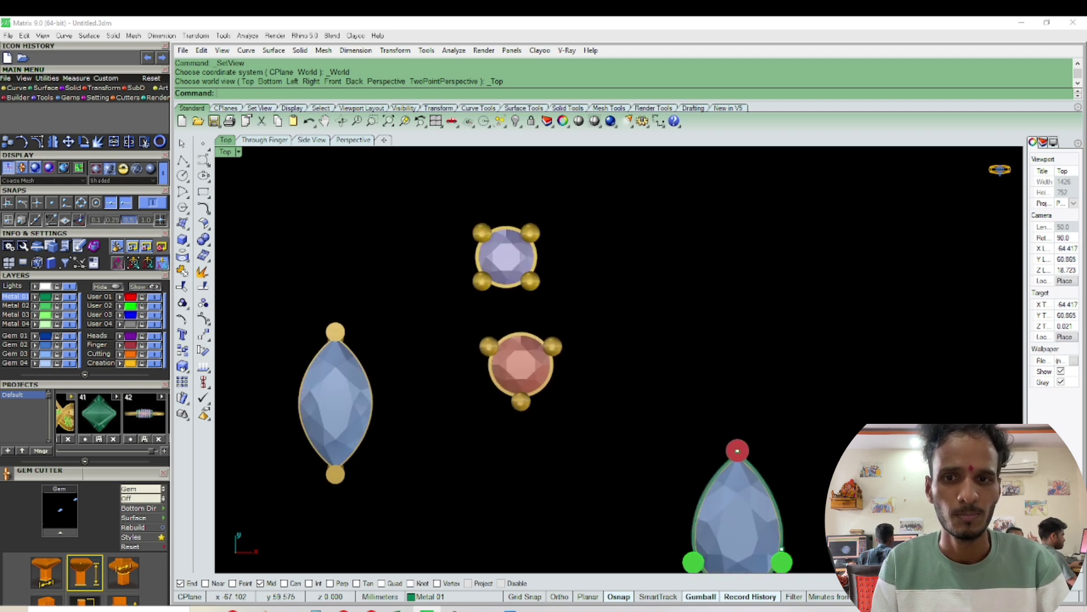
key("F4")
scroll(547, 343, "up", 5)
right_click_drag(547, 343, 473, 309)
key("F1")
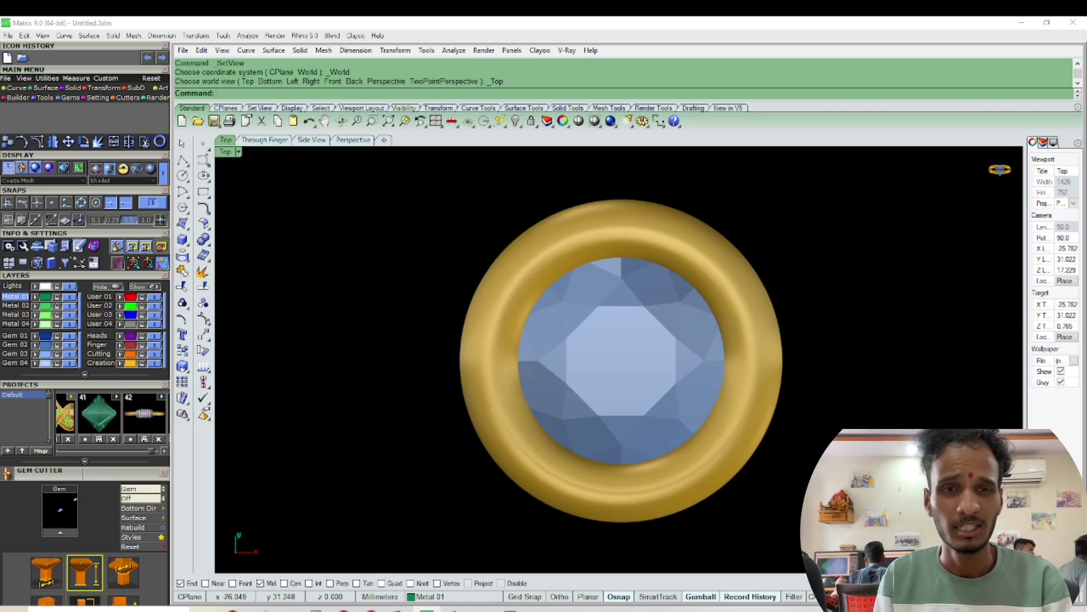
- Examine the gold bezel setting around the round blue gem from several perspective angles and from above
key("F4")
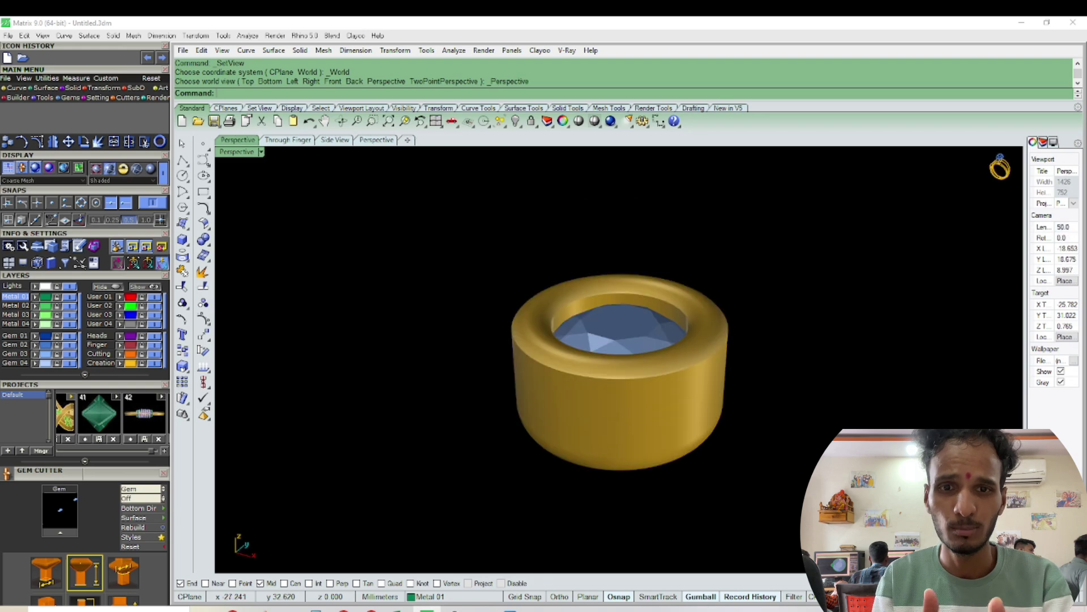
scroll(602, 312, "up", 8)
right_click_drag(603, 312, 578, 308)
scroll(558, 286, "down", 7)
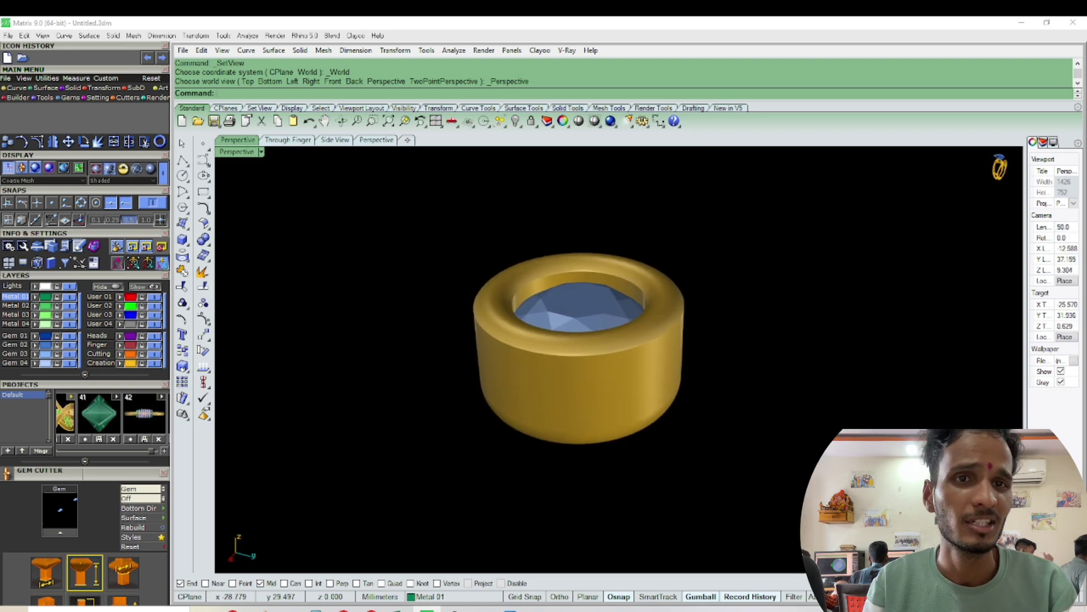
scroll(584, 272, "up", 7)
right_click_drag(583, 272, 553, 309)
scroll(611, 317, "down", 8)
right_click_drag(634, 323, 533, 278)
scroll(612, 362, "up", 4)
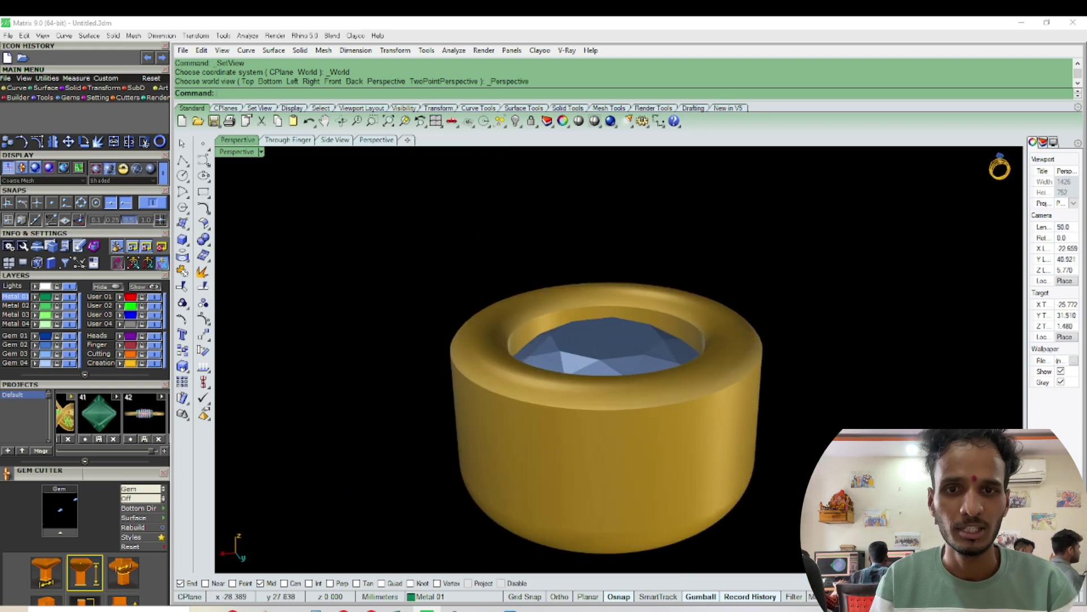
right_click_drag(612, 363, 606, 425)
scroll(669, 385, "down", 6)
right_click_drag(668, 385, 654, 334)
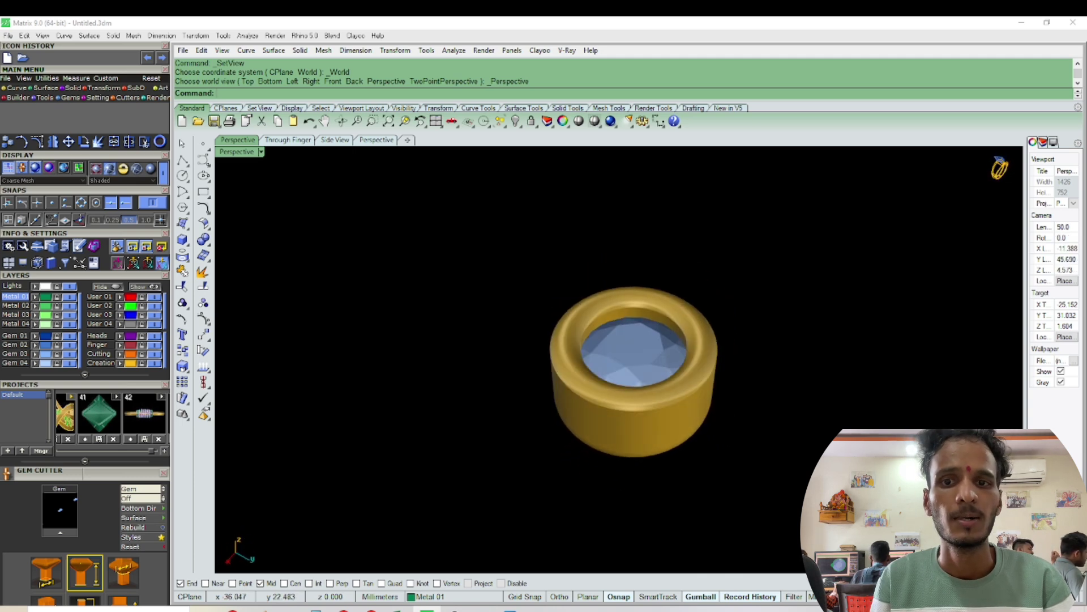
scroll(654, 334, "up", 4)
key("F1")
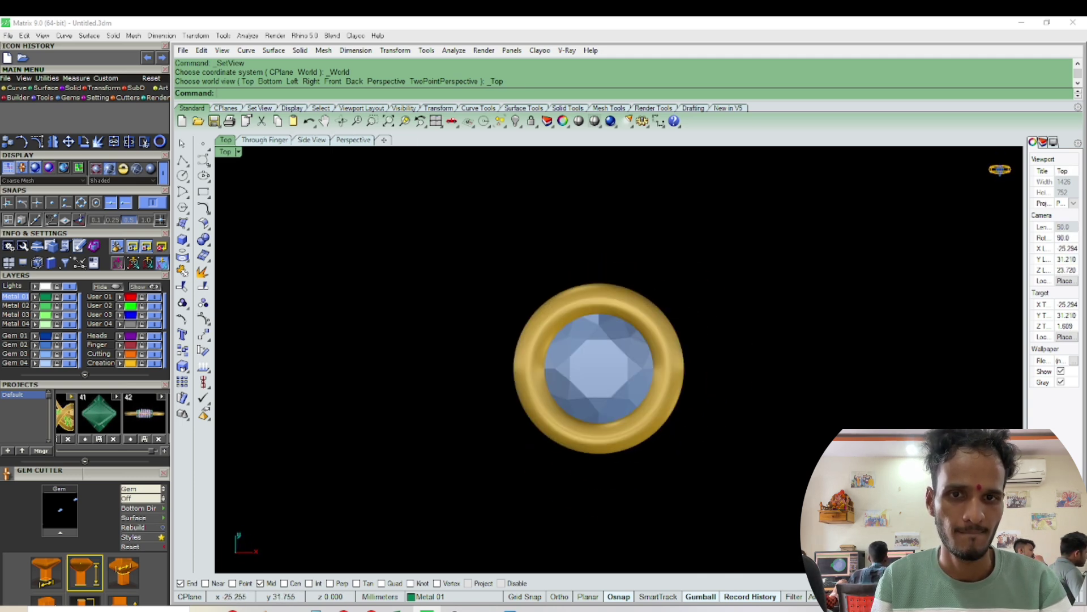
key("F4")
scroll(628, 334, "up", 5)
scroll(595, 351, "down", 4)
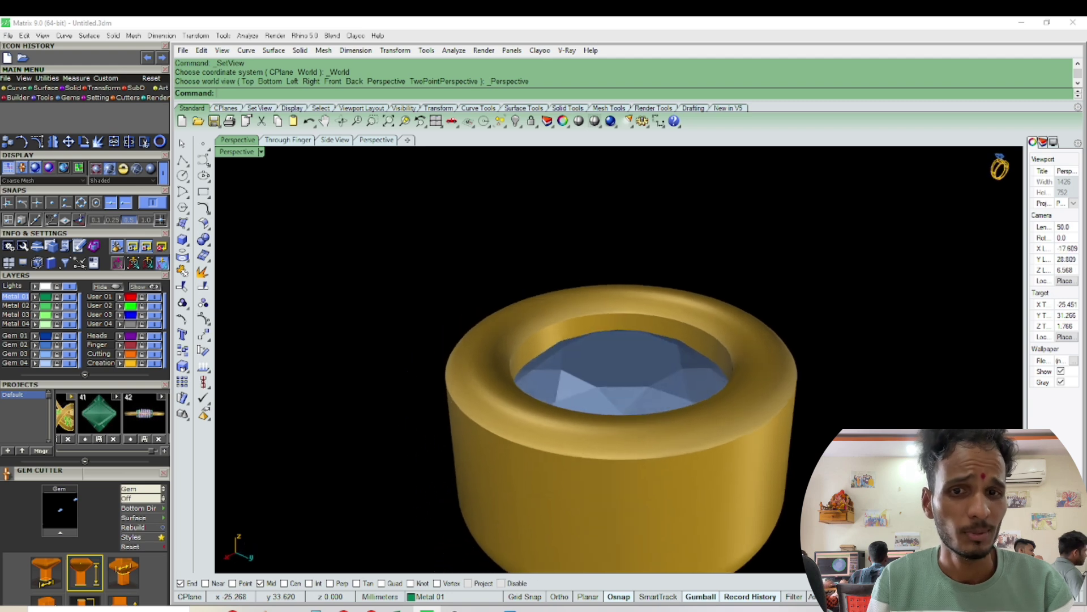
right_click_drag(595, 352, 612, 317)
scroll(611, 317, "up", 3)
key("F1")
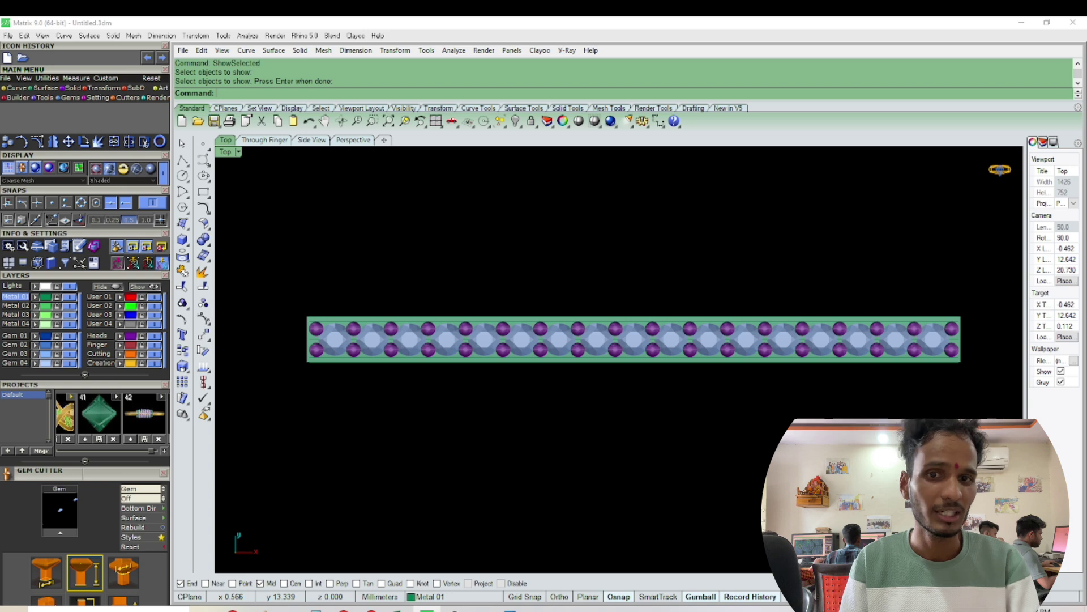
- Inspect in perspective how the purple prongs and round gems sit along the straight green bar
key("F4")
scroll(652, 337, "up", 8)
right_click_drag(653, 337, 694, 328)
scroll(669, 334, "down", 8)
scroll(668, 337, "up", 5)
scroll(651, 311, "up", 4)
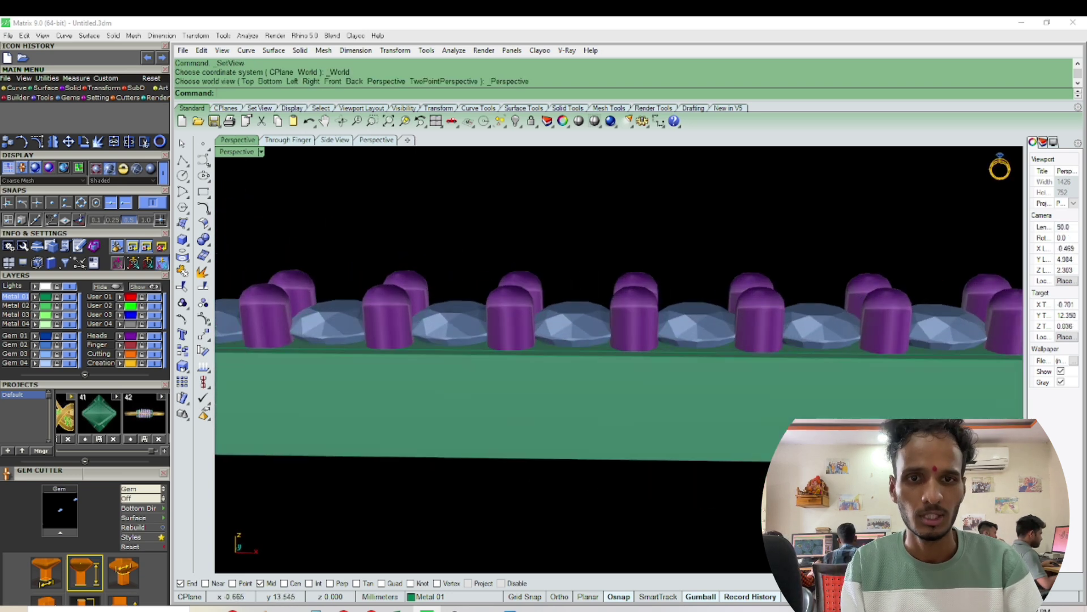
scroll(645, 311, "down", 7)
scroll(634, 300, "up", 5)
key("F1")
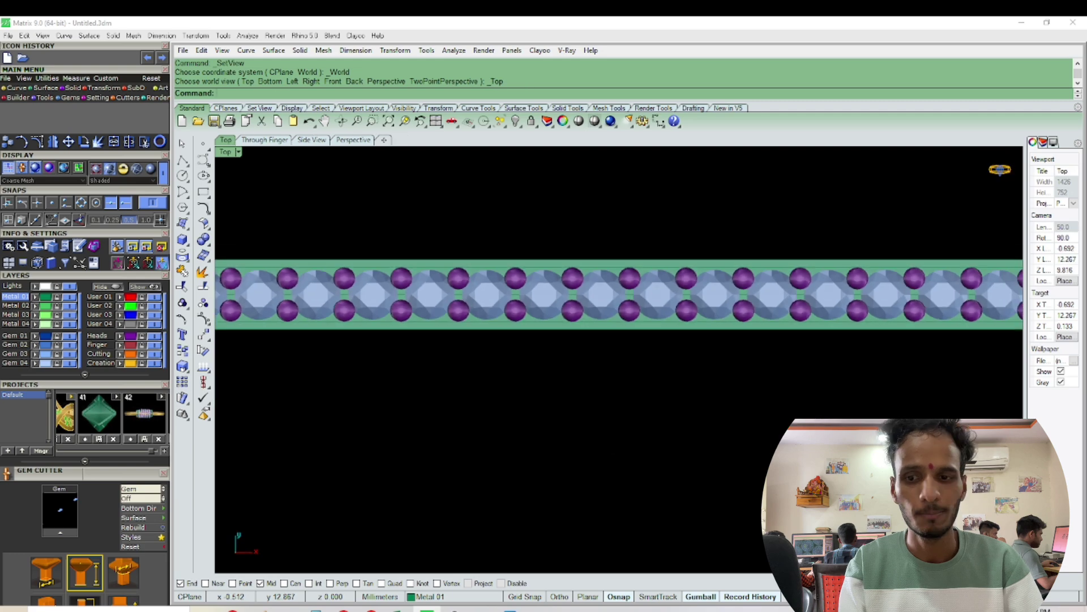
- Examine from above and up close how the shared prong pairs are placed between neighbouring gems on the bar
key("F4")
scroll(584, 309, "up", 6)
right_click_drag(584, 309, 585, 354)
key("F1")
scroll(580, 249, "up", 1)
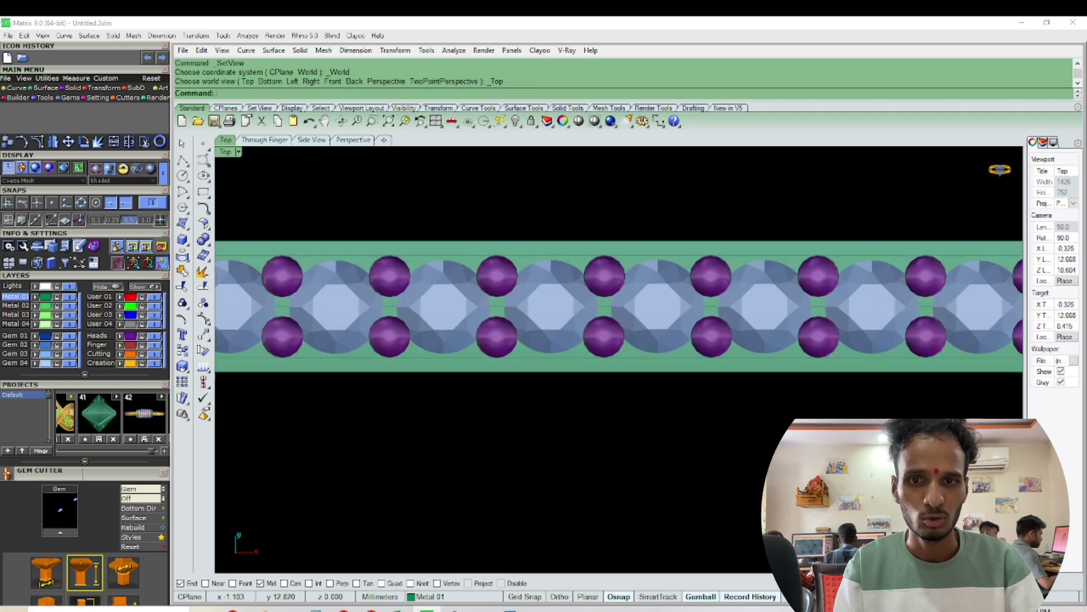
right_click_drag(580, 249, 580, 290)
scroll(580, 289, "up", 6)
scroll(618, 323, "down", 5)
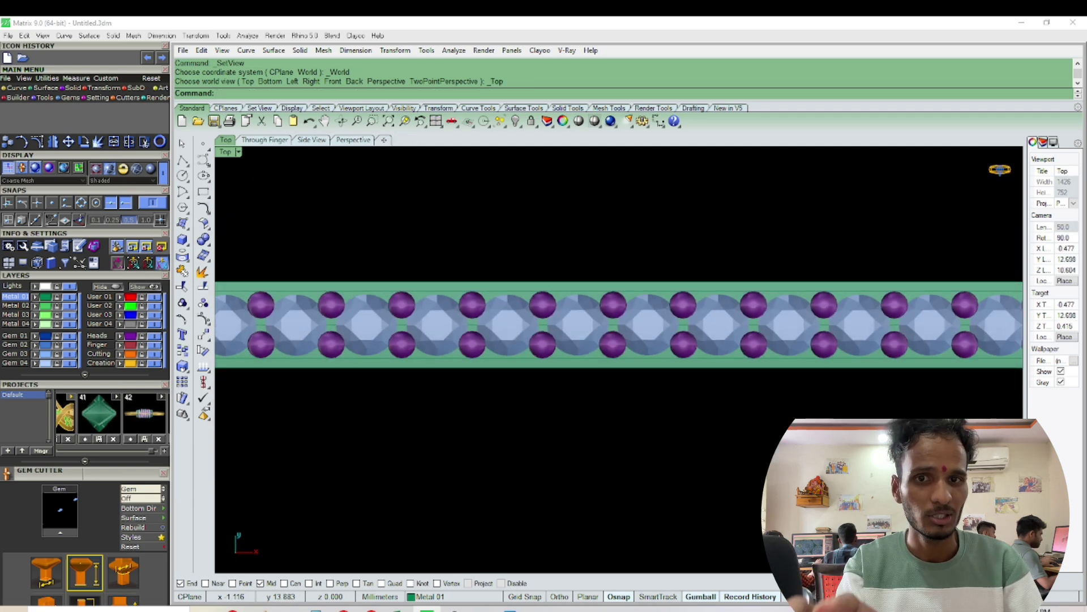
scroll(619, 317, "down", 2)
scroll(618, 317, "up", 3)
scroll(606, 299, "up", 4)
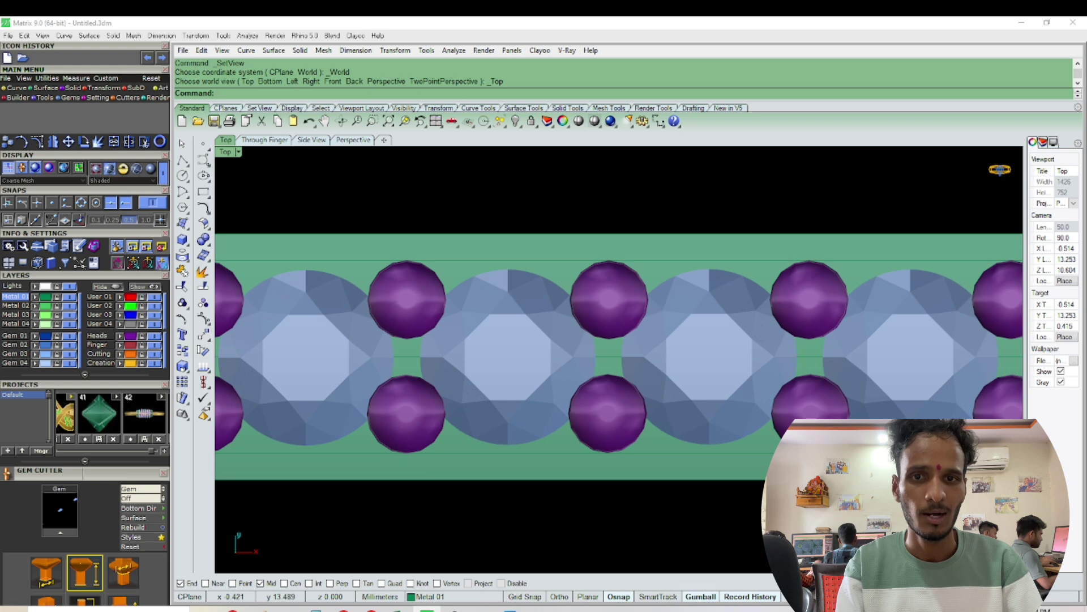
scroll(619, 323, "down", 8)
key("F4")
scroll(615, 339, "up", 3)
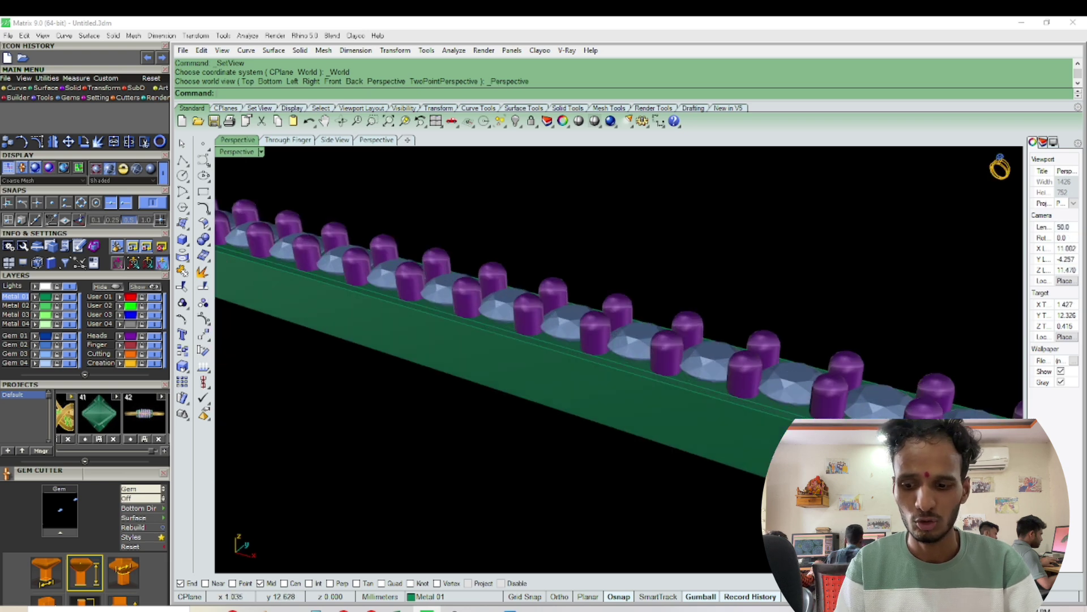
- Examine the whole row of shared prongs and gems on the green bar, in perspective and from above
right_click_drag(613, 363, 576, 318)
scroll(576, 322, "down", 6)
mouse_move(640, 343)
right_mouse_down()
mouse_move(606, 365)
mouse_move(640, 364)
right_mouse_up()
scroll(640, 366, "up", 4)
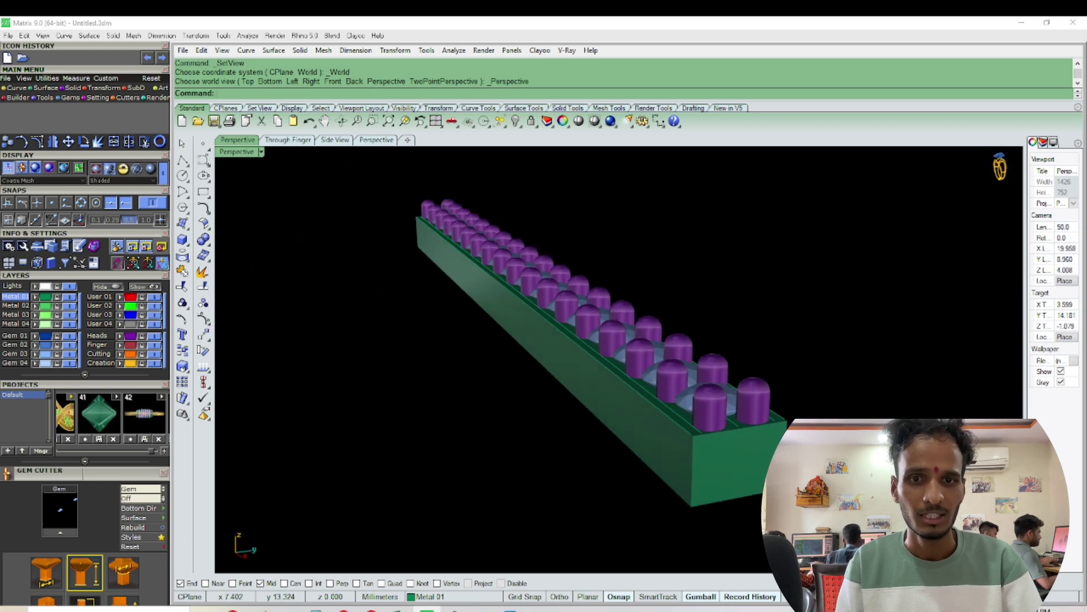
key("F1")
scroll(628, 371, "down", 2)
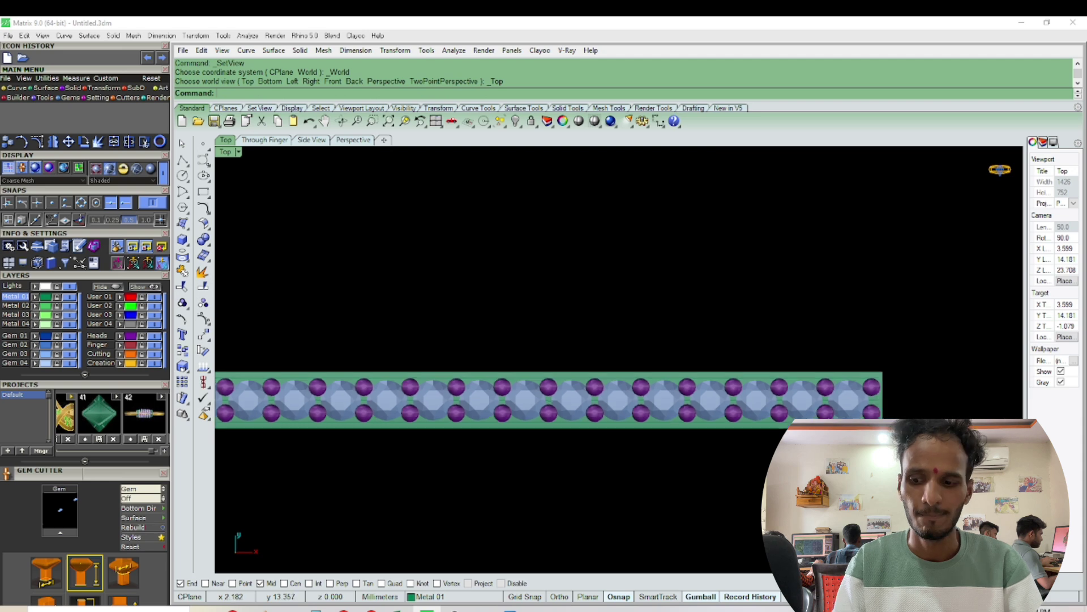
right_click_drag(509, 400, 637, 375)
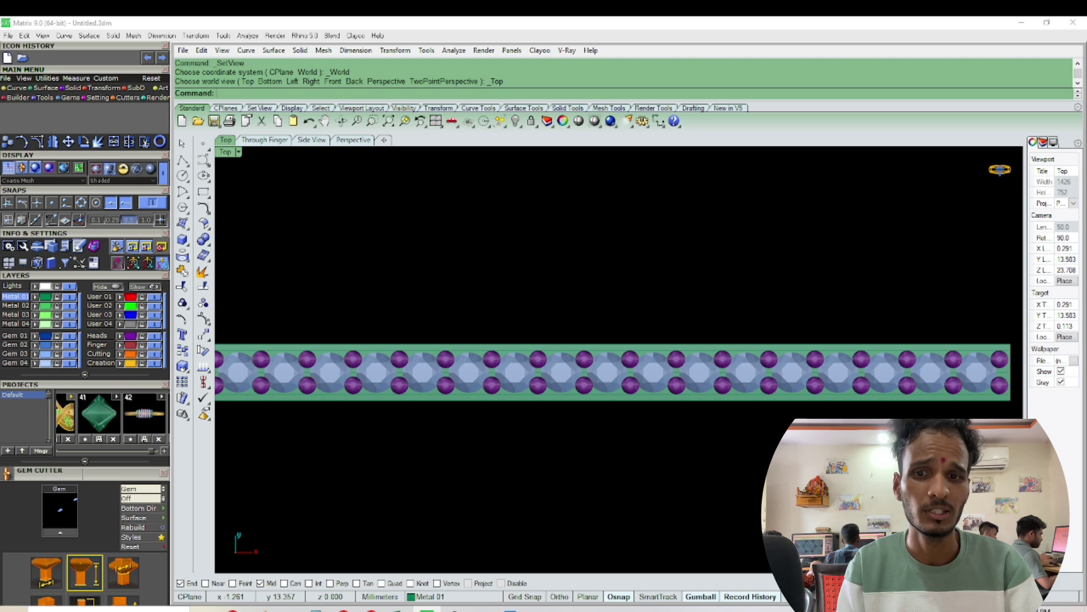
scroll(560, 368, "down", 6)
scroll(560, 367, "up", 14)
scroll(569, 371, "down", 8)
key("ctrl+F4")
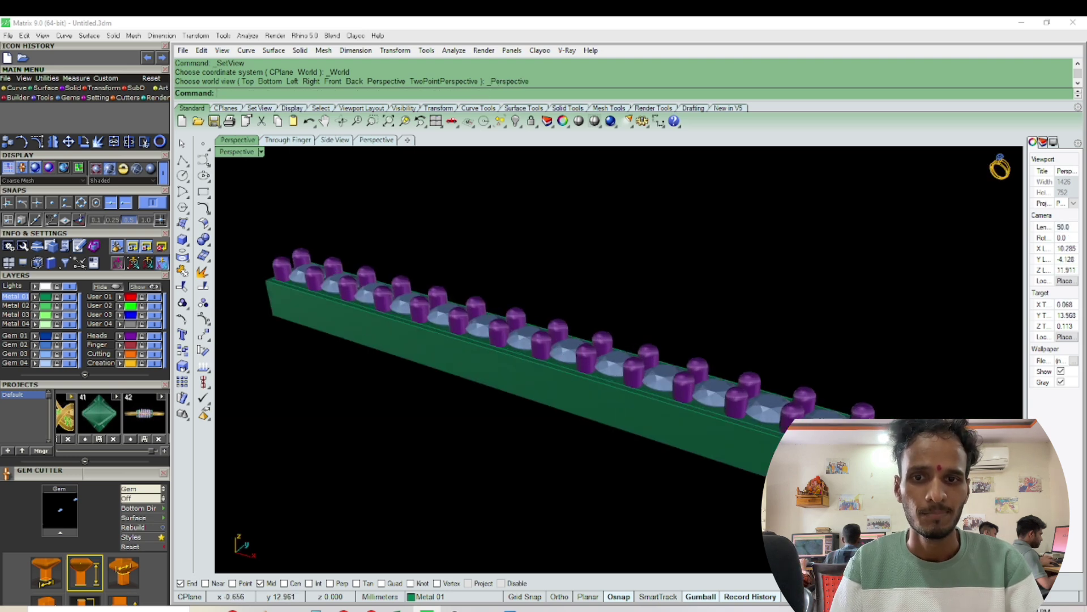
- Select one purple prong on the green bar and examine its shape and placement in perspective, from the front and from above
scroll(569, 362, "up", 7)
mouse_move(569, 371)
right_mouse_down()
mouse_move(609, 329)
mouse_move(586, 334)
mouse_move(605, 335)
mouse_move(583, 357)
right_mouse_up()
left_click(572, 338)
scroll(600, 328, "up", 5)
scroll(594, 351, "down", 4)
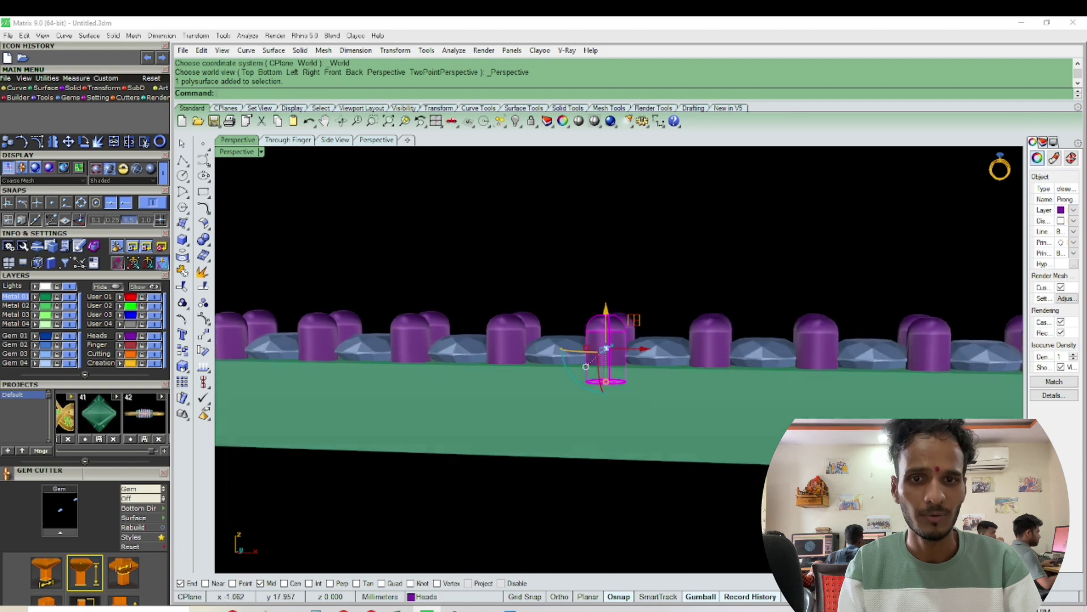
key("ctrl+F2")
scroll(606, 357, "up", 3)
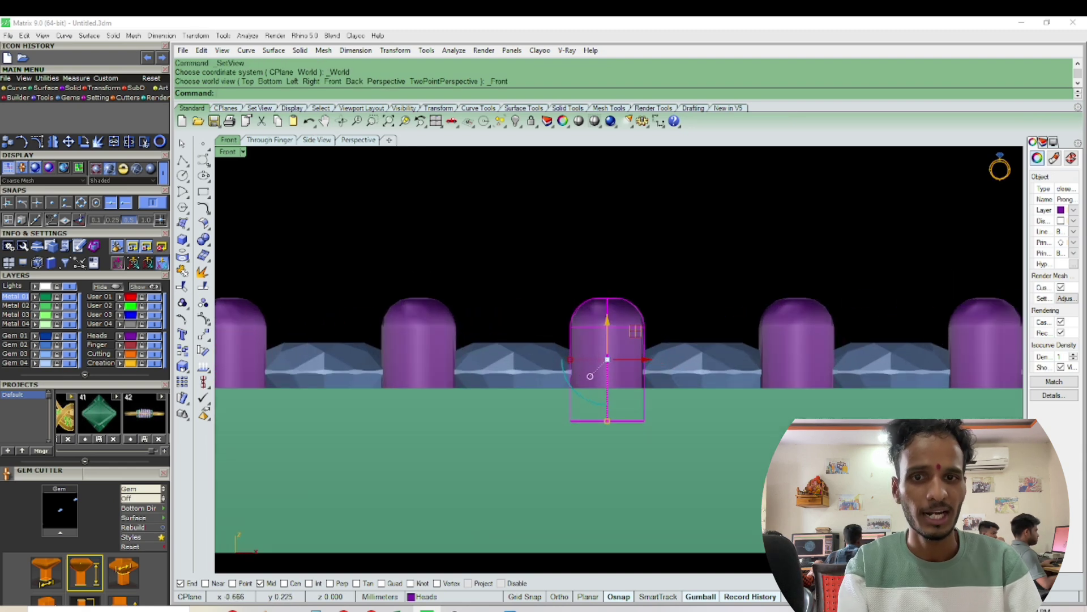
key("ctrl+F1")
scroll(606, 363, "down", 6)
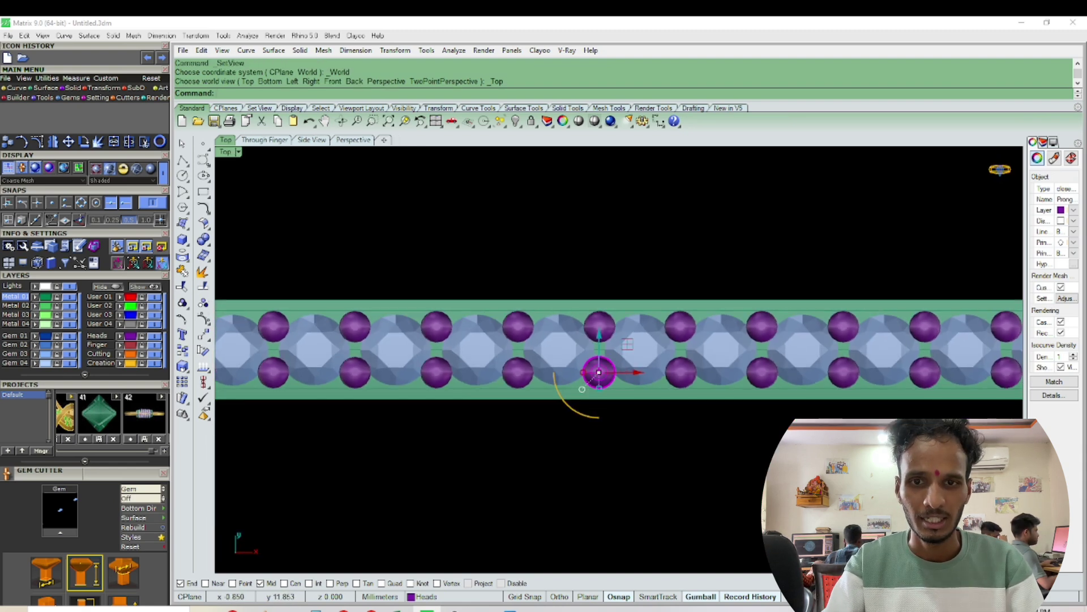
key("Escape")
scroll(589, 447, "up", 3)
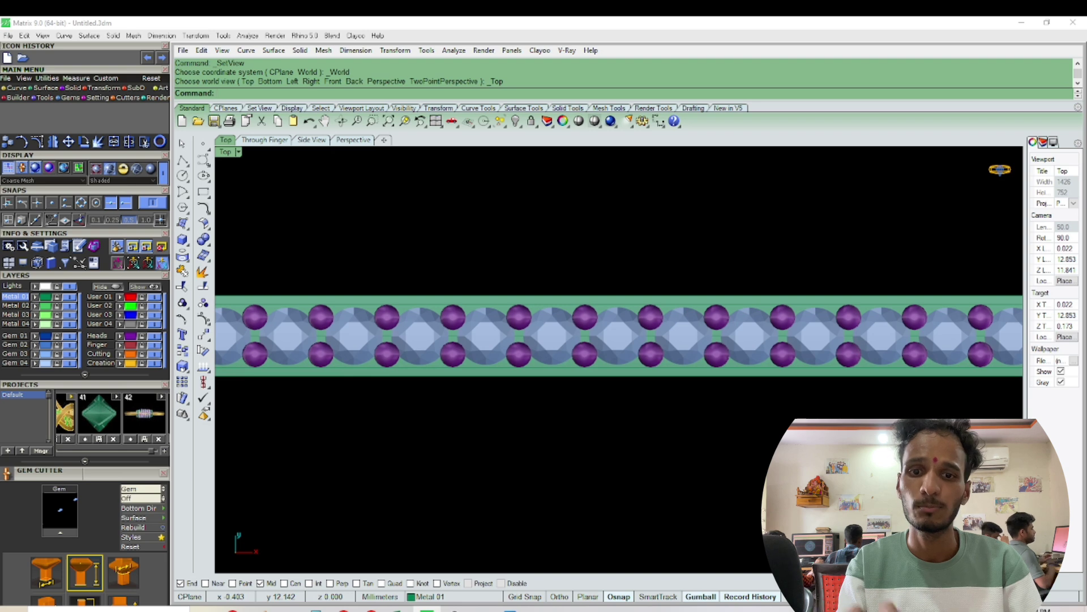
- Hide the green bar with its gems and prongs, and show the gold channel bar sample with red prongs
scroll(595, 400, "down", 4)
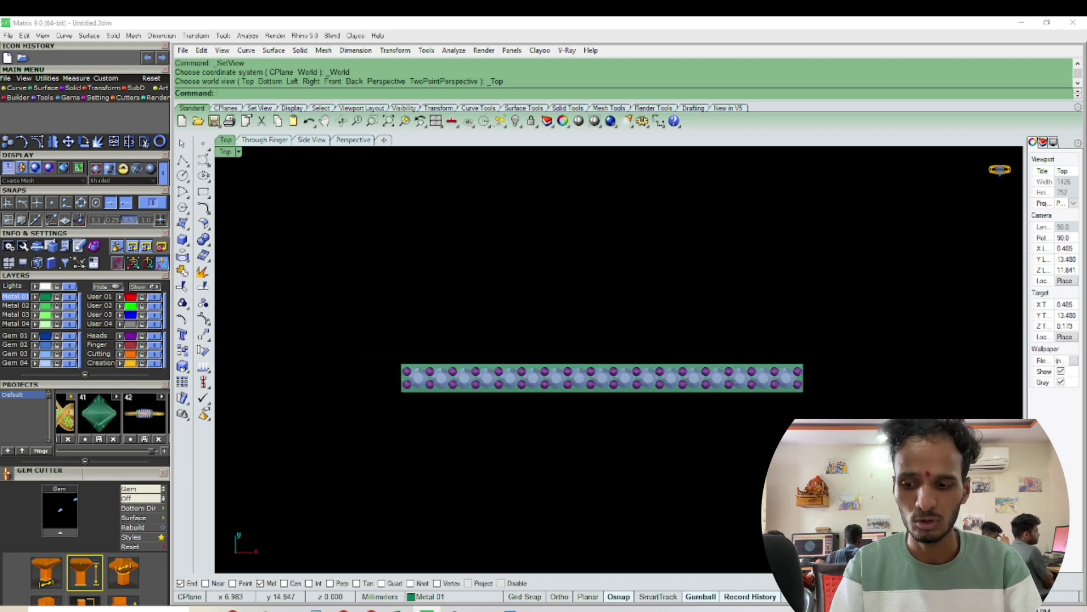
left_click_drag(847, 287, 315, 457)
type("h")
key("Return")
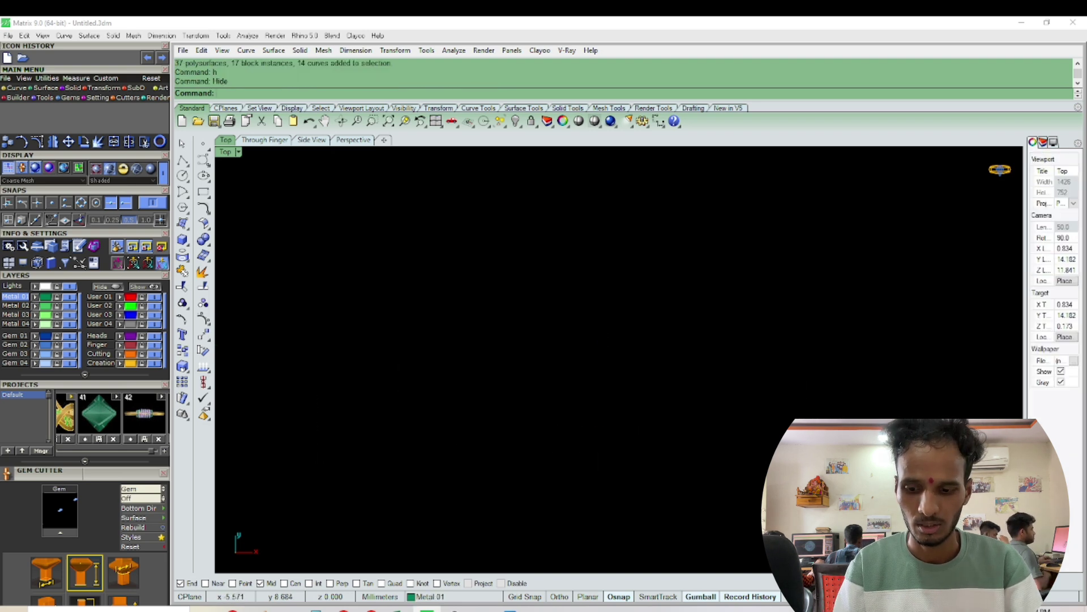
type("s")
key("Return")
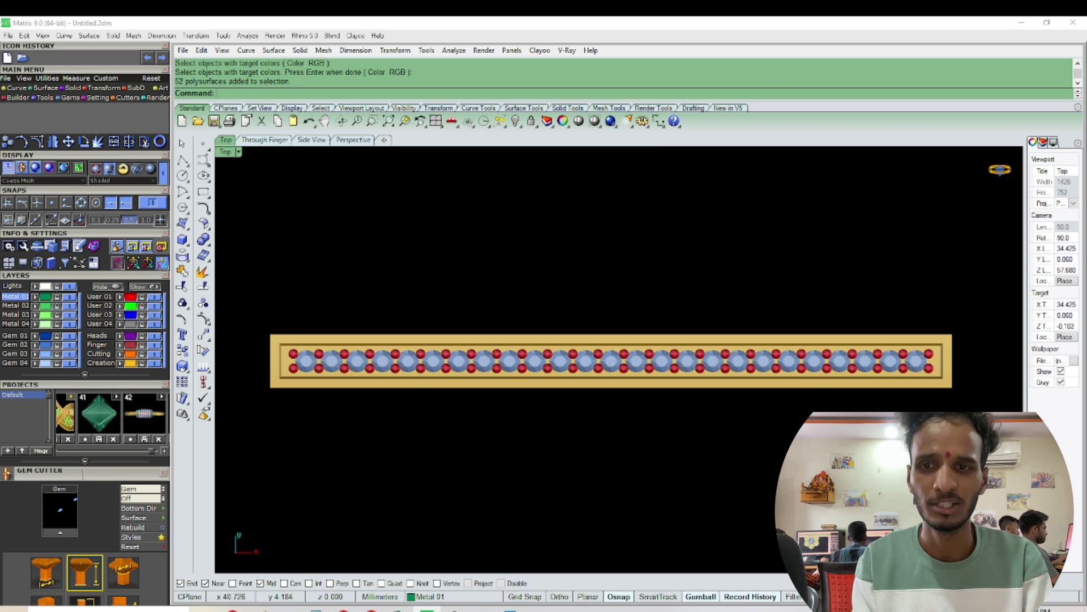
- Examine in perspective how the red prongs and round gems sit inside the recessed channel of the gold bar
key("F4")
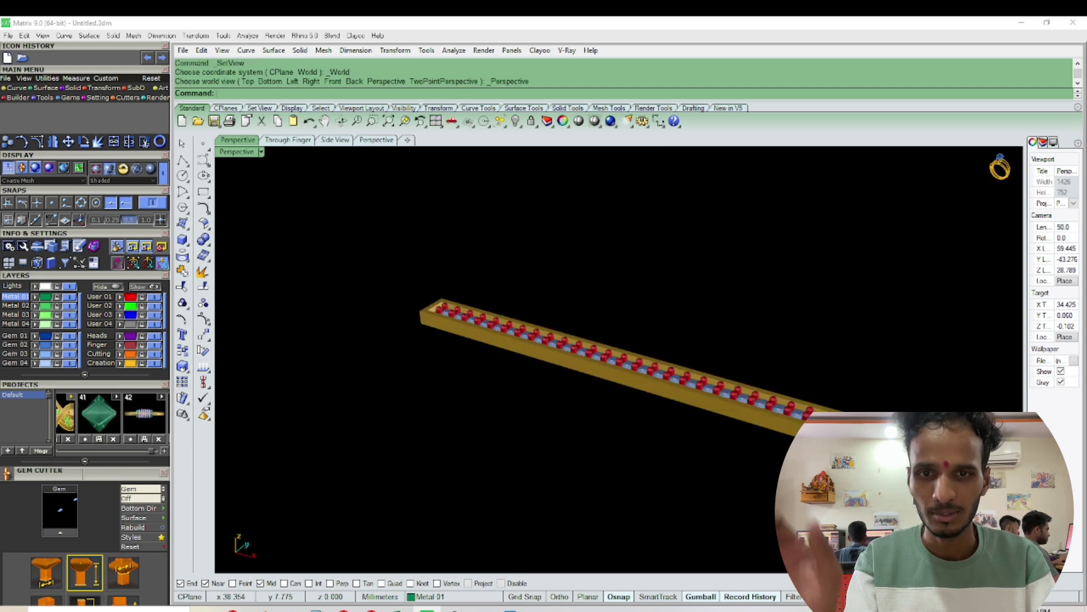
scroll(657, 331, "up", 6)
right_click_drag(657, 332, 567, 312)
scroll(694, 351, "up", 3)
right_click_drag(694, 352, 742, 376)
scroll(620, 388, "up", 3)
scroll(598, 353, "up", 6)
right_click_drag(598, 352, 634, 360)
scroll(623, 363, "down", 9)
scroll(563, 380, "up", 4)
scroll(639, 385, "down", 8)
scroll(637, 380, "down", 7)
scroll(617, 357, "up", 8)
- Inspect how far the red prongs rise above the gold channel walls, from the front, above and along the bar
key("ctrl+F2")
scroll(580, 309, "up", 2)
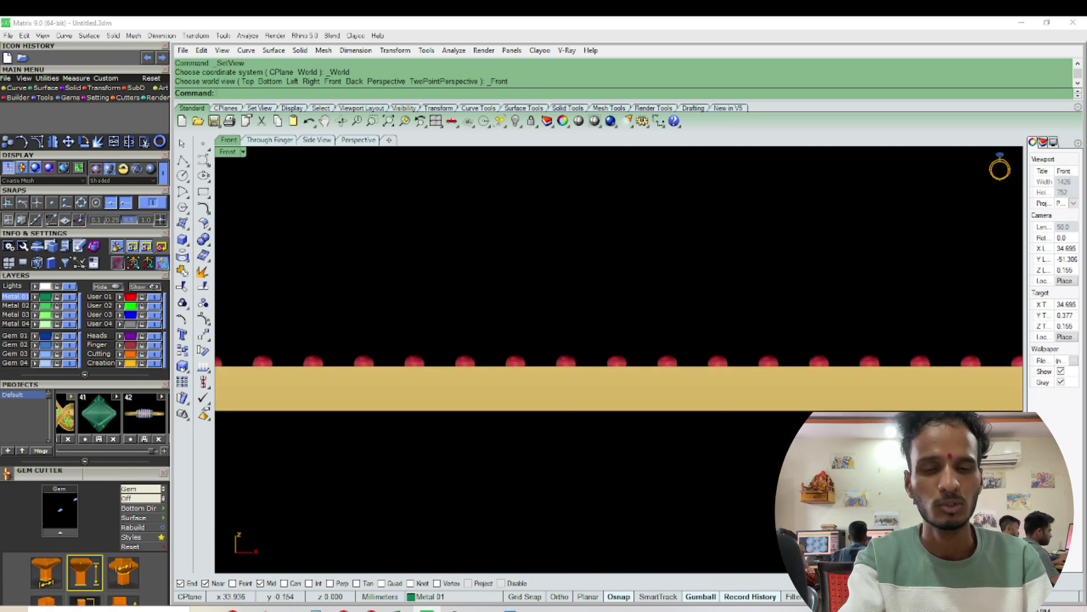
scroll(585, 375, "up", 2)
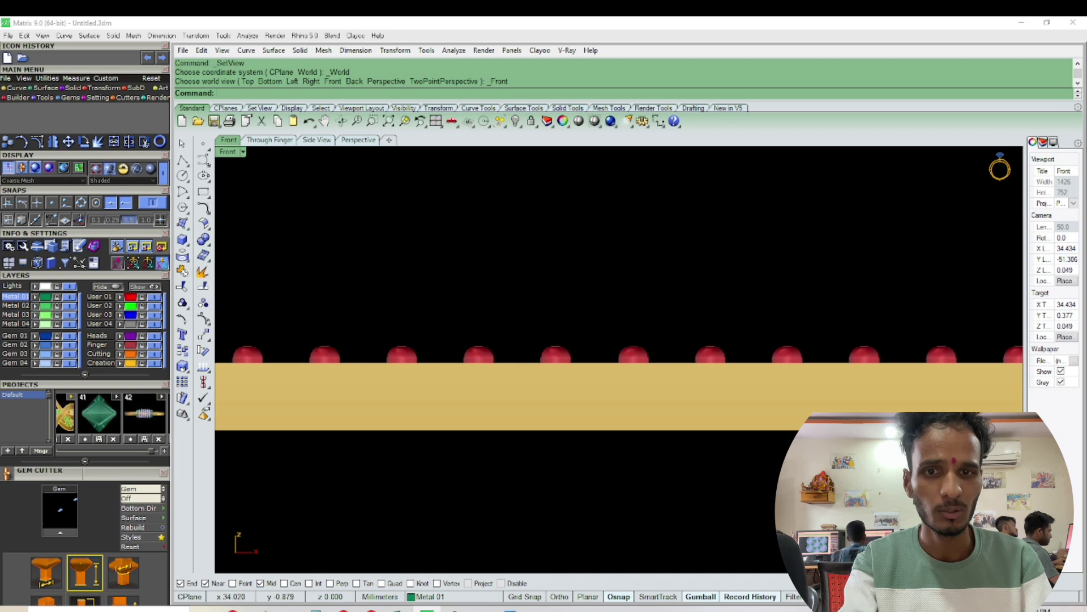
key("ctrl+F1")
scroll(589, 403, "down", 4)
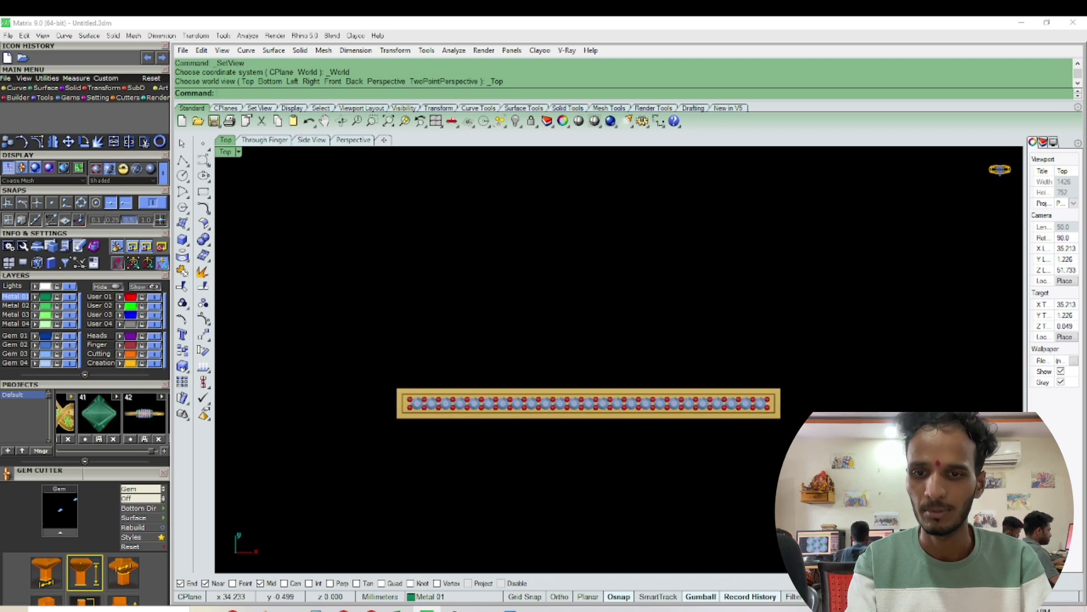
key("ctrl+F4")
scroll(589, 396, "up", 6)
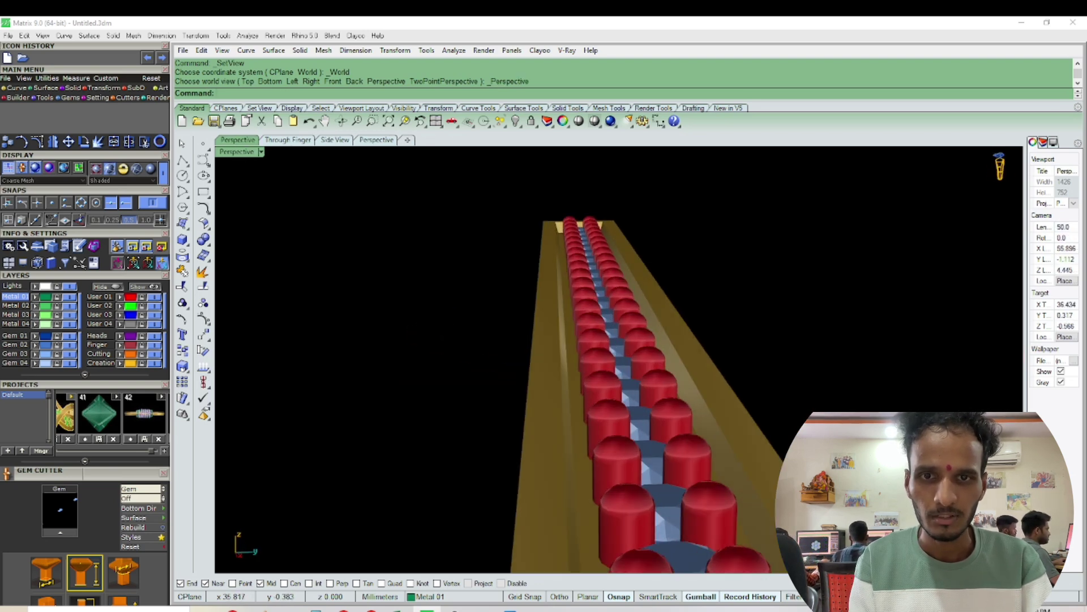
right_click_drag(606, 333, 669, 425)
scroll(668, 425, "down", 4)
scroll(671, 439, "up", 4)
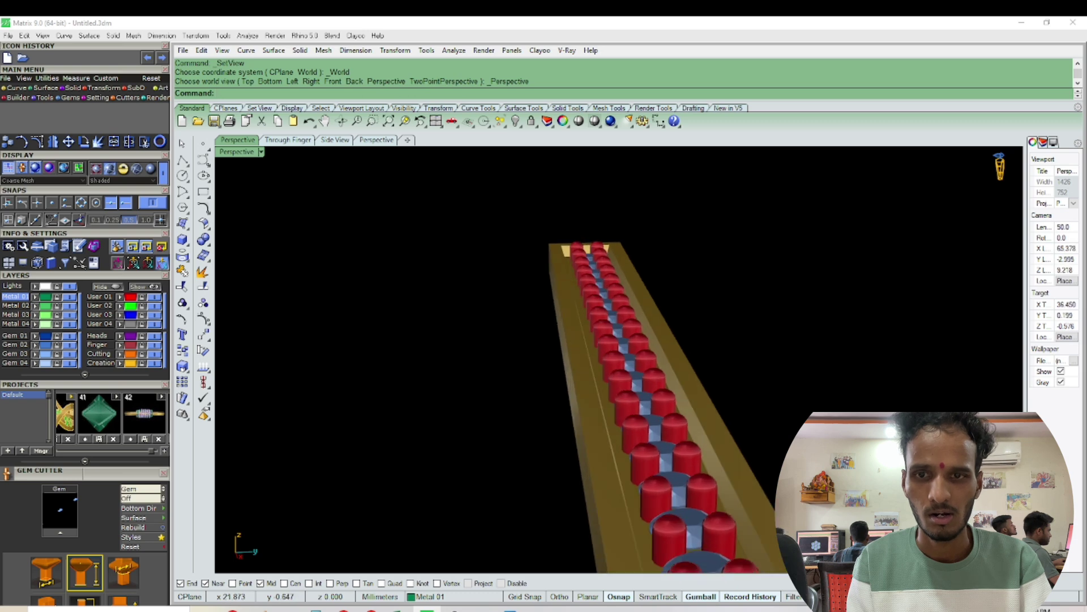
- Examine from above and up close how the red prong pairs are shared between neighbouring gems in the channel
key("ctrl+F1")
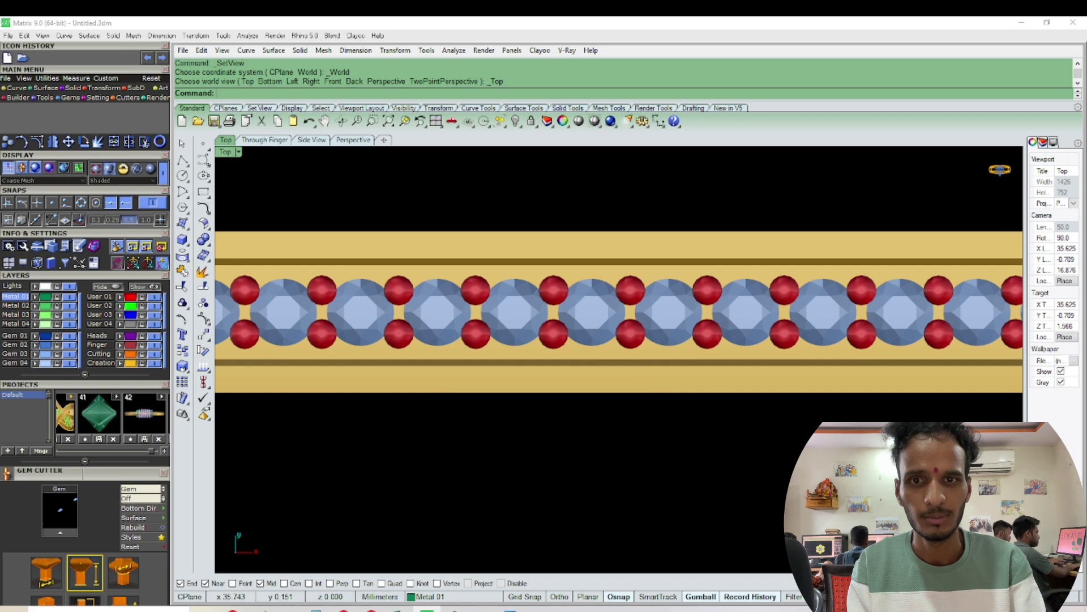
scroll(591, 253, "up", 3)
scroll(566, 255, "down", 3)
scroll(509, 260, "up", 4)
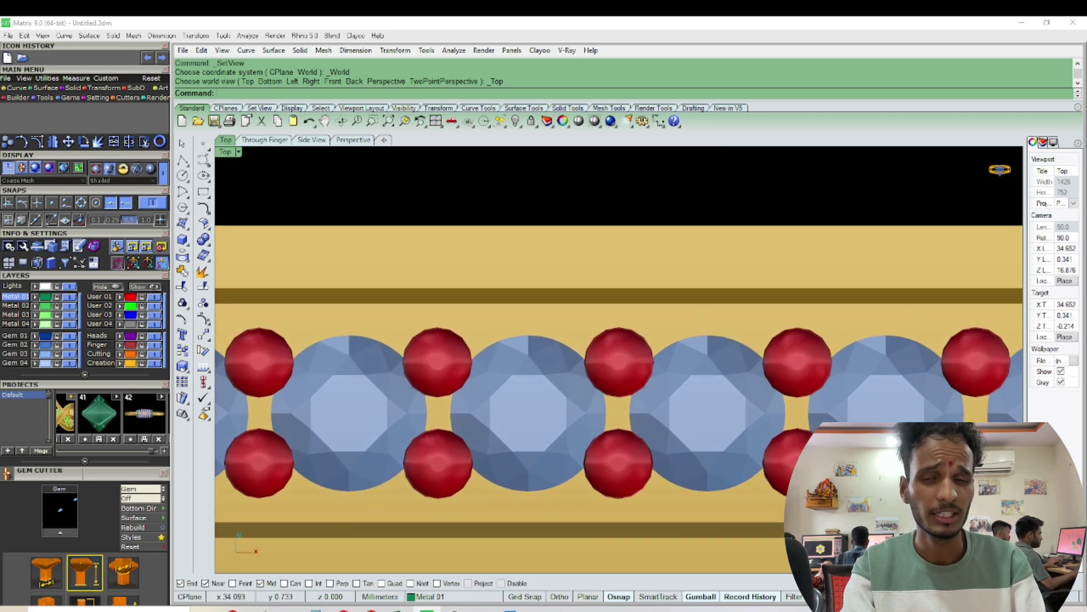
scroll(533, 296, "down", 3)
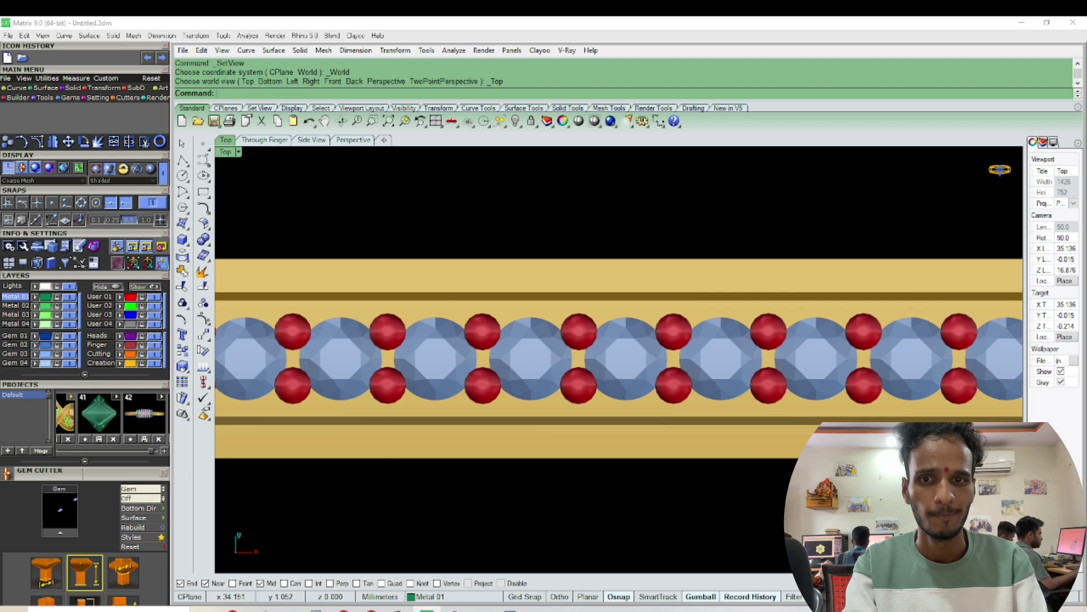
scroll(529, 318, "down", 2)
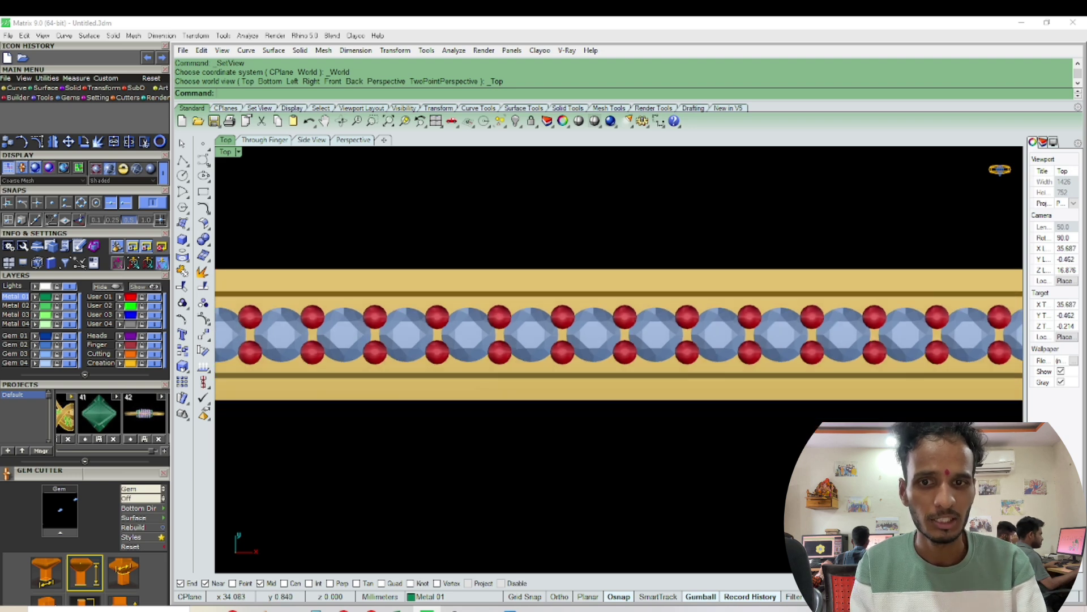
scroll(530, 318, "up", 4)
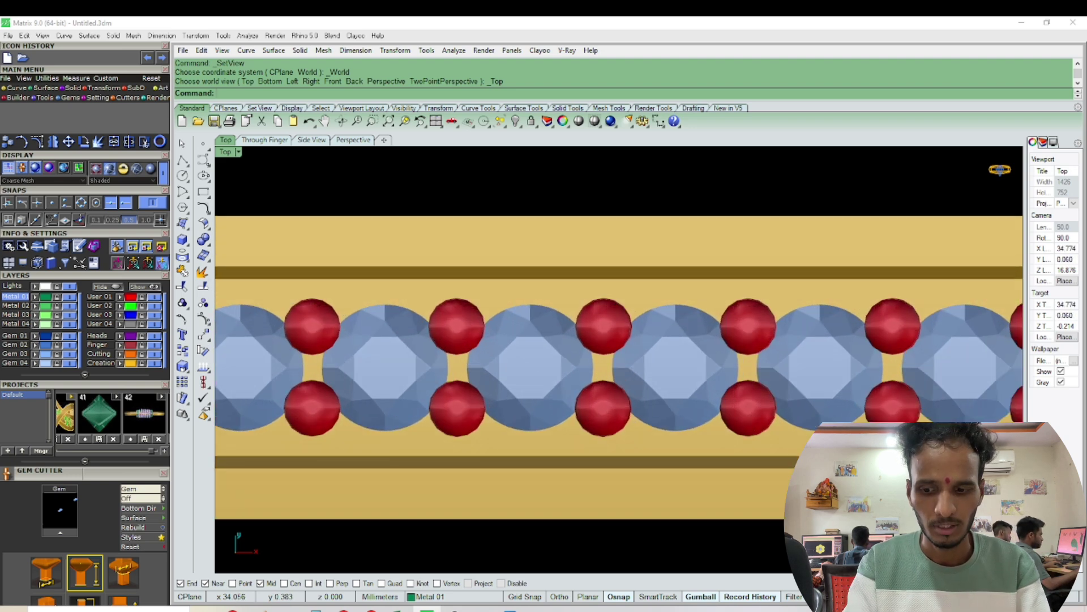
scroll(566, 391, "down", 5)
scroll(567, 391, "up", 3)
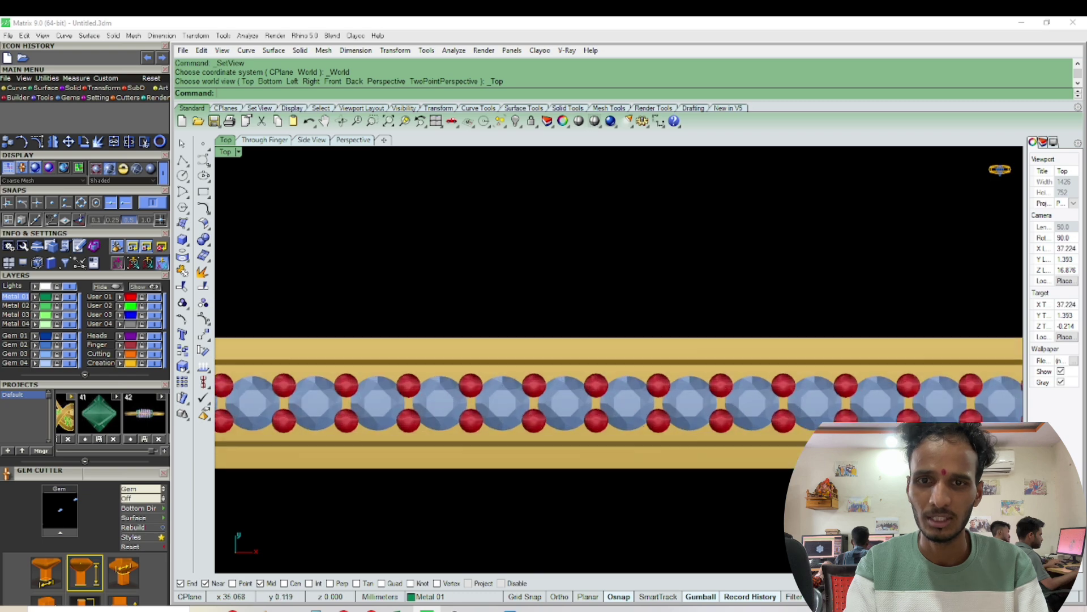
- Review the full gold channel bar with its red prongs once more in perspective and from above
key("F4")
scroll(553, 391, "down", 4)
scroll(552, 391, "up", 5)
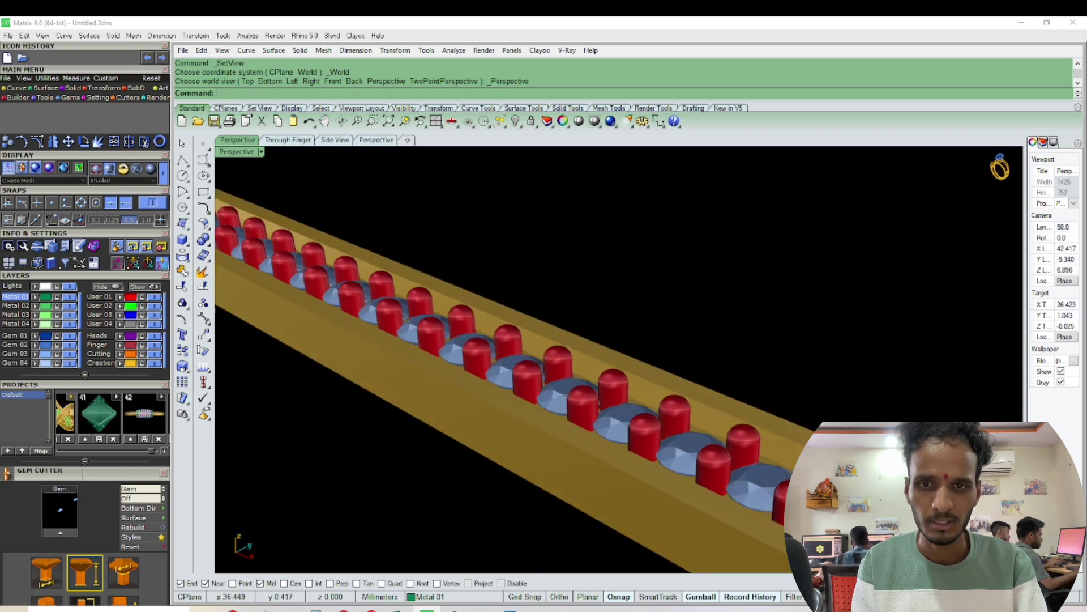
right_click_drag(552, 391, 471, 374)
scroll(471, 374, "down", 3)
key("F1")
right_click_drag(679, 376, 626, 333)
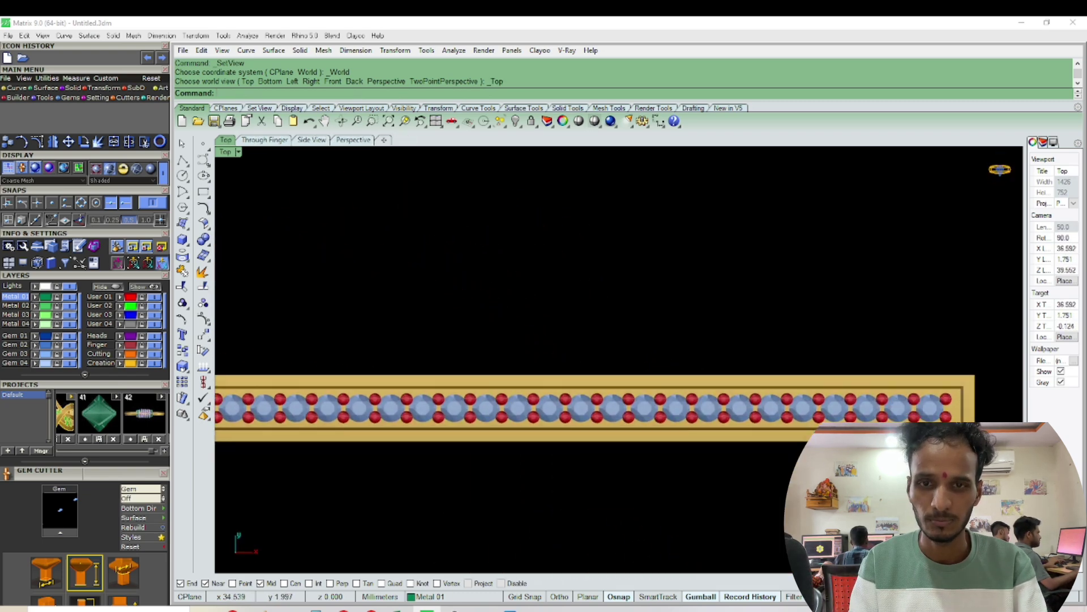
scroll(625, 333, "down", 5)
scroll(566, 369, "up", 2)
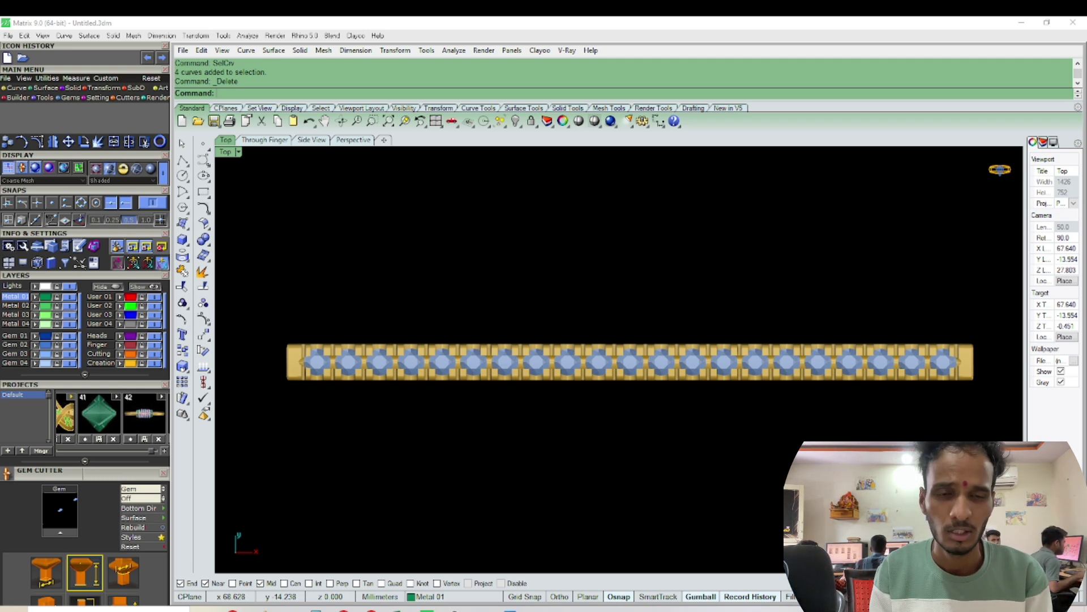
- Examine the gold bar with cut-out prongs from above and in close perspective around its round gems
scroll(631, 368, "up", 12)
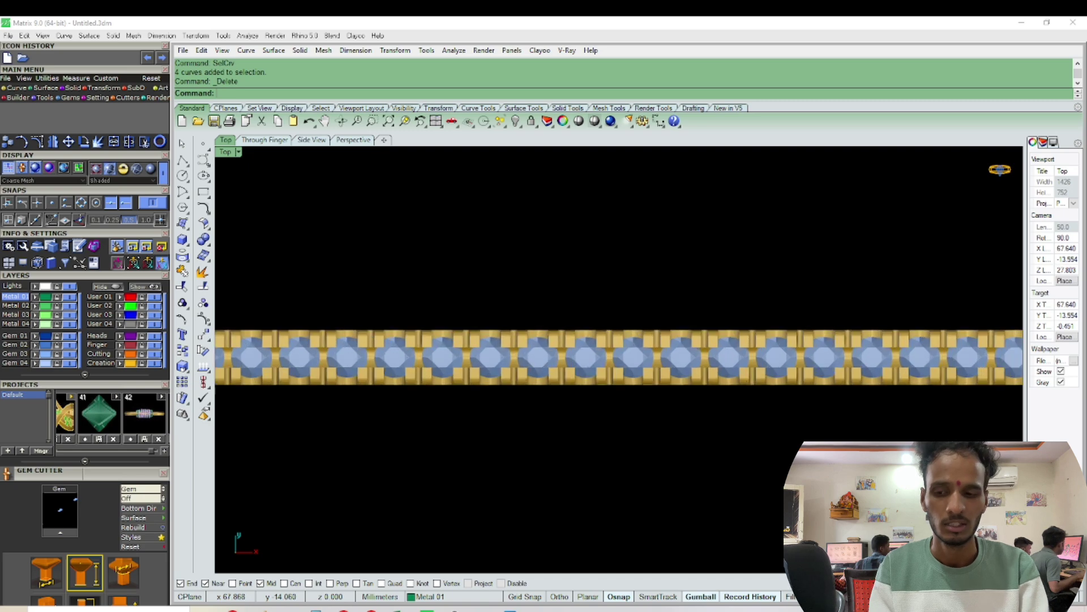
scroll(630, 368, "down", 8)
key("F4")
scroll(640, 342, "up", 10)
right_click_drag(584, 345, 584, 420)
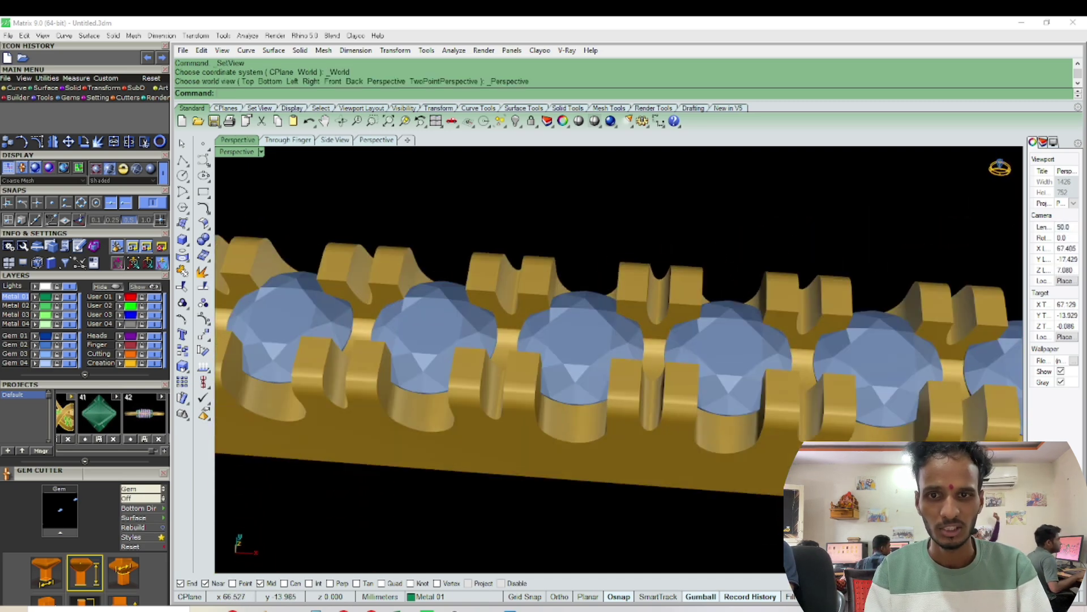
scroll(553, 356, "down", 7)
right_click_drag(465, 377, 498, 351)
scroll(499, 354, "up", 5)
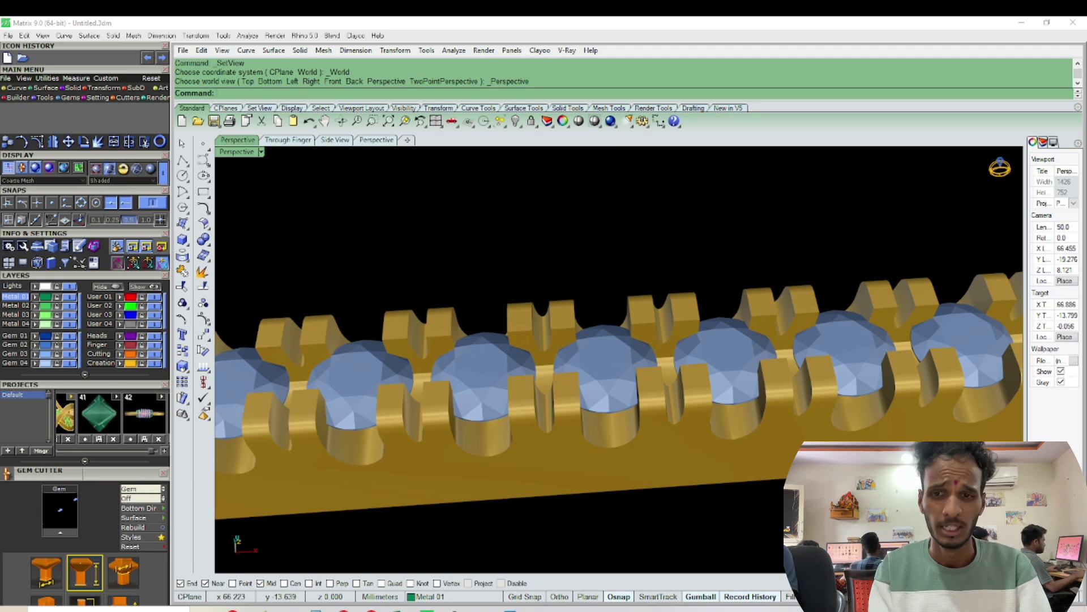
scroll(559, 349, "down", 6)
scroll(600, 339, "up", 6)
right_click_drag(566, 363, 526, 362)
scroll(589, 390, "down", 7)
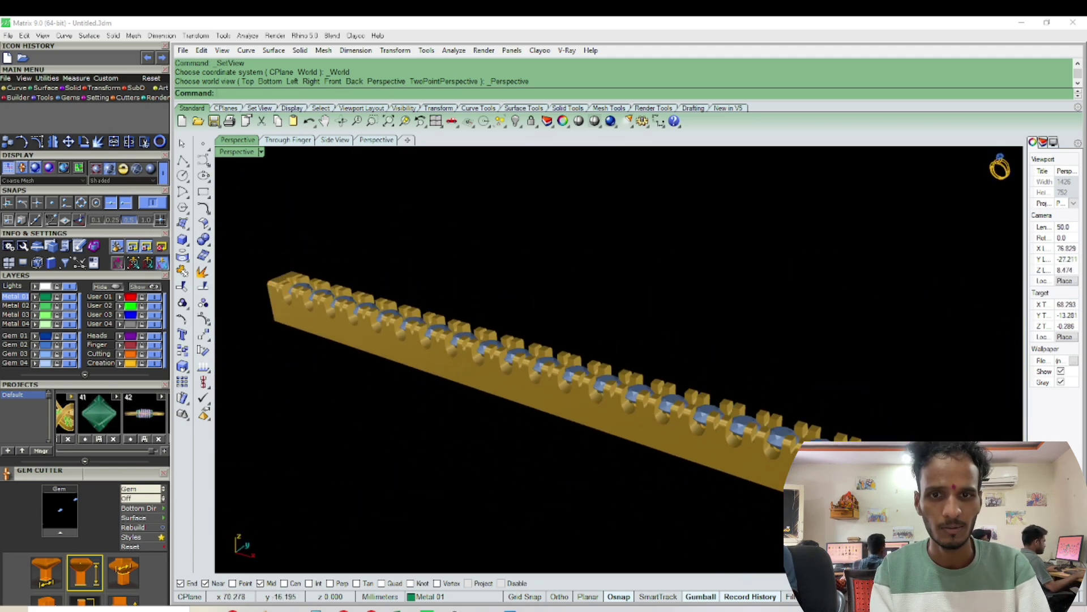
- Inspect the cut-out profile along the gold bar's side and the prong layout around its gems from above
right_click_drag(629, 431, 628, 393)
scroll(589, 396, "down", 6)
scroll(591, 397, "up", 6)
scroll(629, 392, "up", 6)
scroll(629, 392, "down", 8)
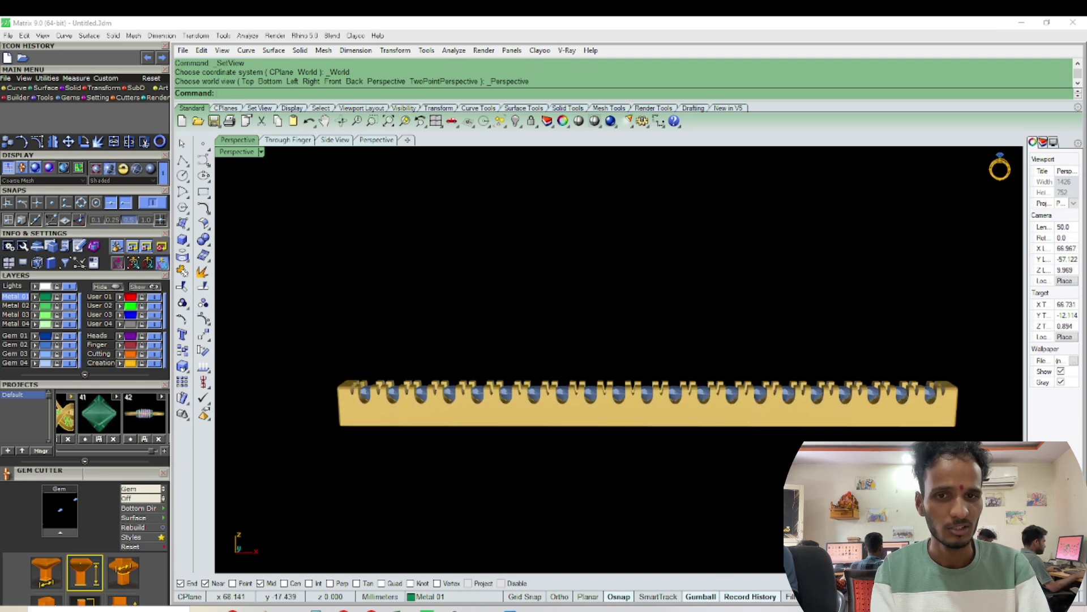
key("ctrl+F1")
scroll(619, 400, "up", 6)
scroll(619, 399, "down", 7)
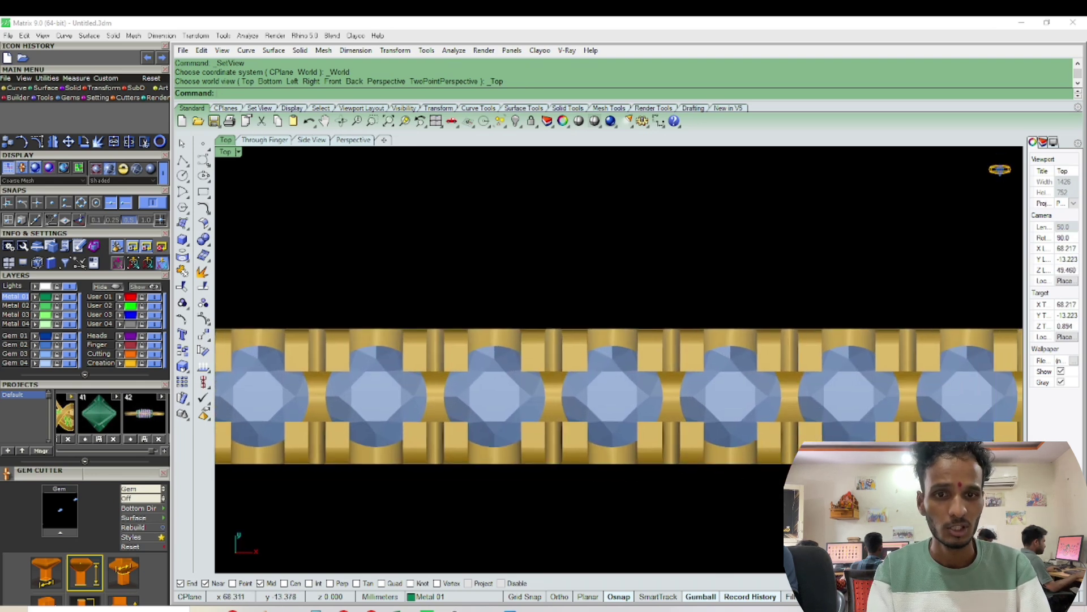
- Hide the cut-prong bar view temporarily with ShowSelected and bring back the two hidden gem-set rings labelled 08 200
type("ss")
key("Return")
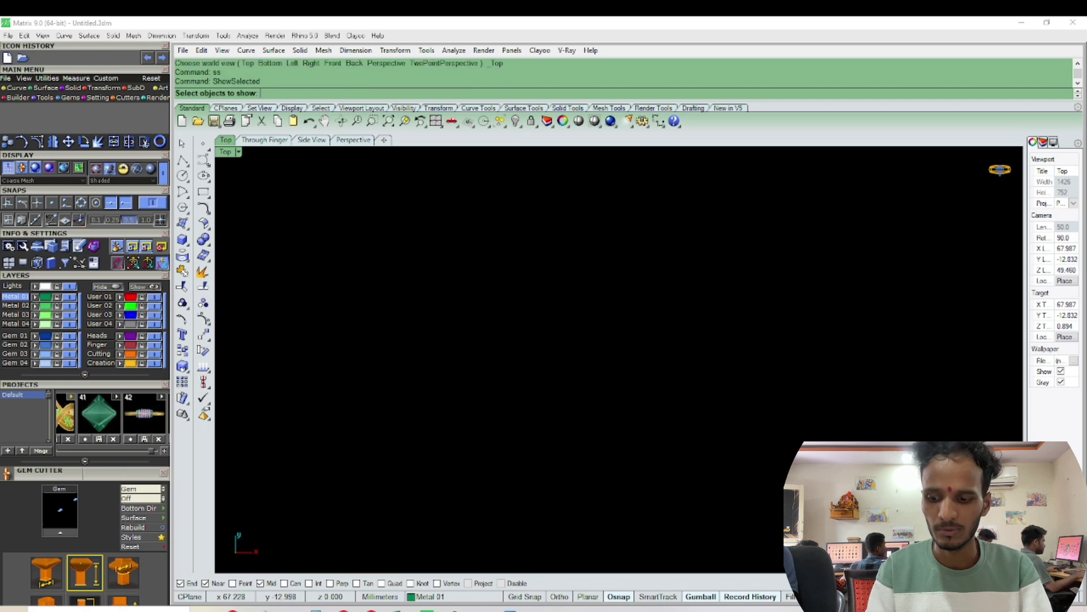
left_click(674, 382)
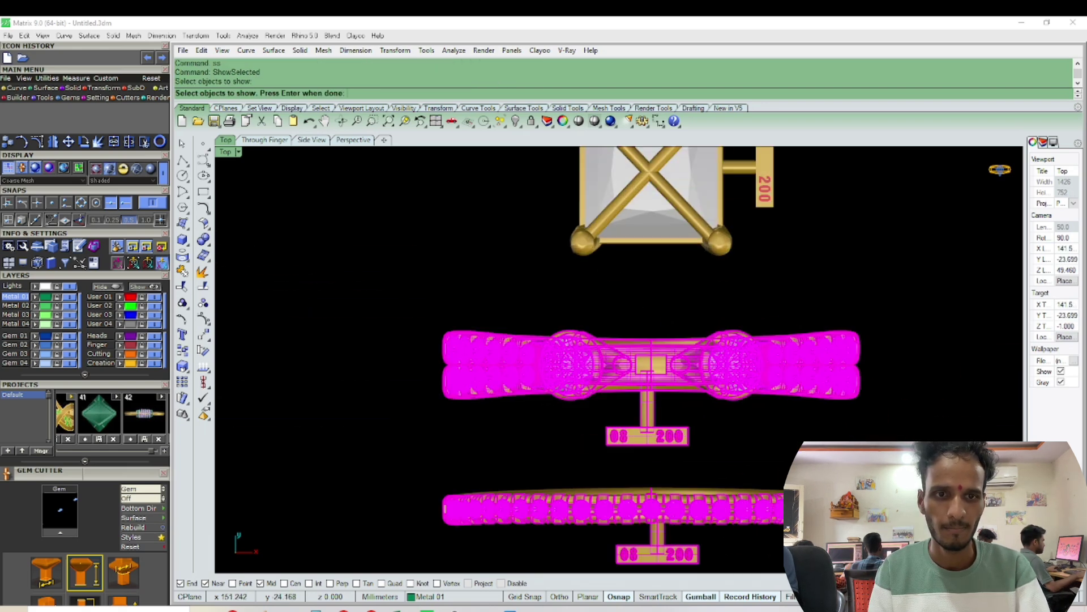
key("Return")
- Examine in perspective how the gems are set along the bands of the two gold rings
scroll(678, 392, "down", 5)
key("ctrl+F4")
mouse_move(678, 392)
right_mouse_down()
mouse_move(566, 371)
mouse_move(664, 383)
right_mouse_up()
scroll(629, 368, "up", 4)
scroll(628, 300, "up", 4)
scroll(632, 323, "down", 8)
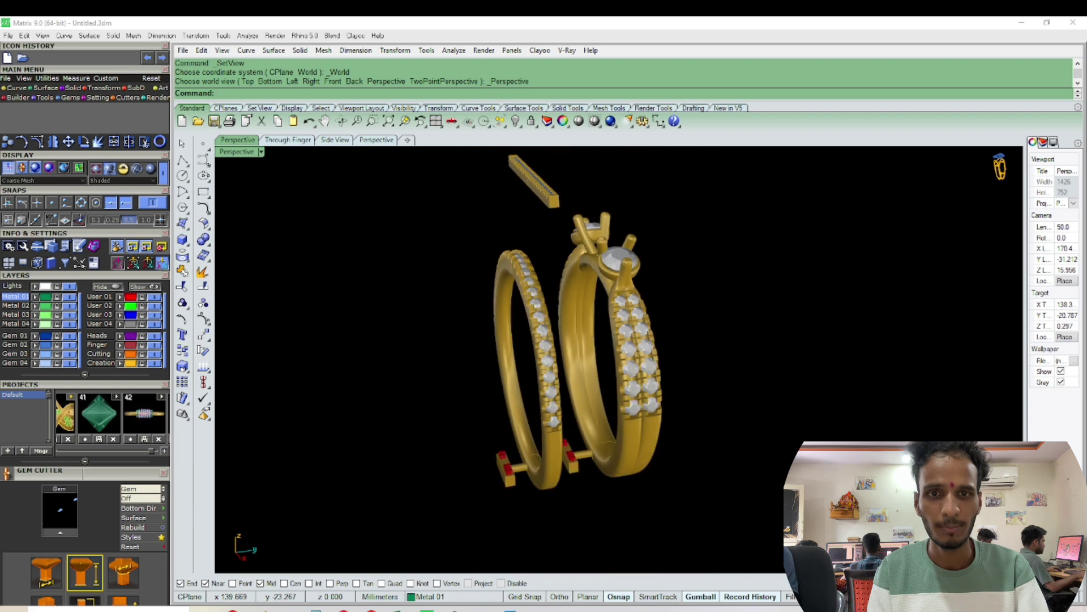
- Inspect the double gem row and the single-row band of the two rings up close and from the opposite side
mouse_move(631, 326)
right_mouse_down()
mouse_move(716, 346)
mouse_move(628, 324)
right_mouse_up()
scroll(526, 317, "up", 9)
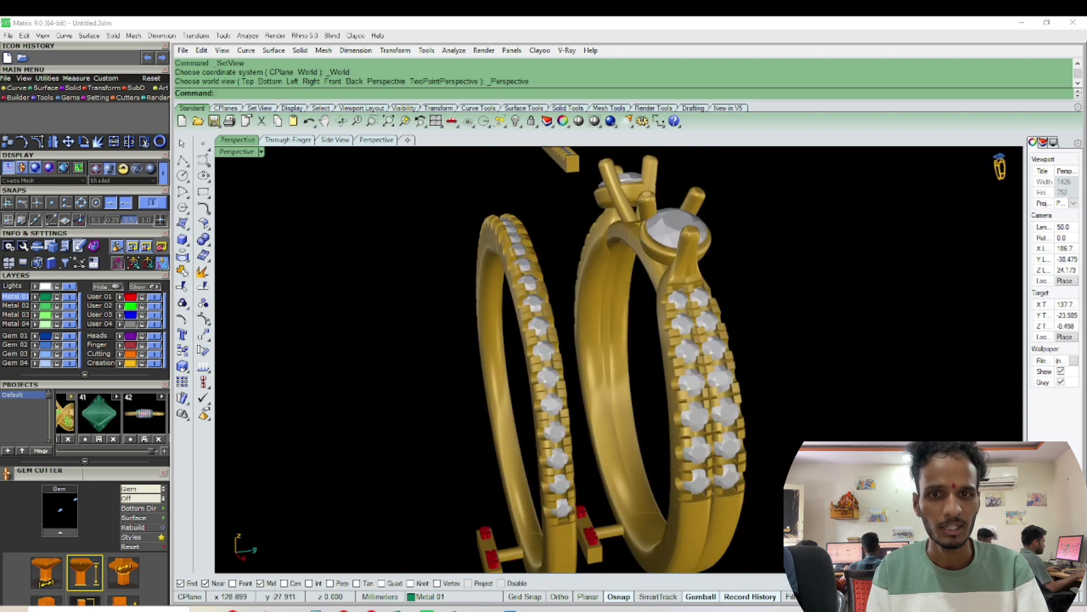
scroll(527, 317, "down", 7)
right_click_drag(527, 317, 679, 340)
right_click_drag(550, 351, 640, 366)
scroll(640, 365, "down", 10)
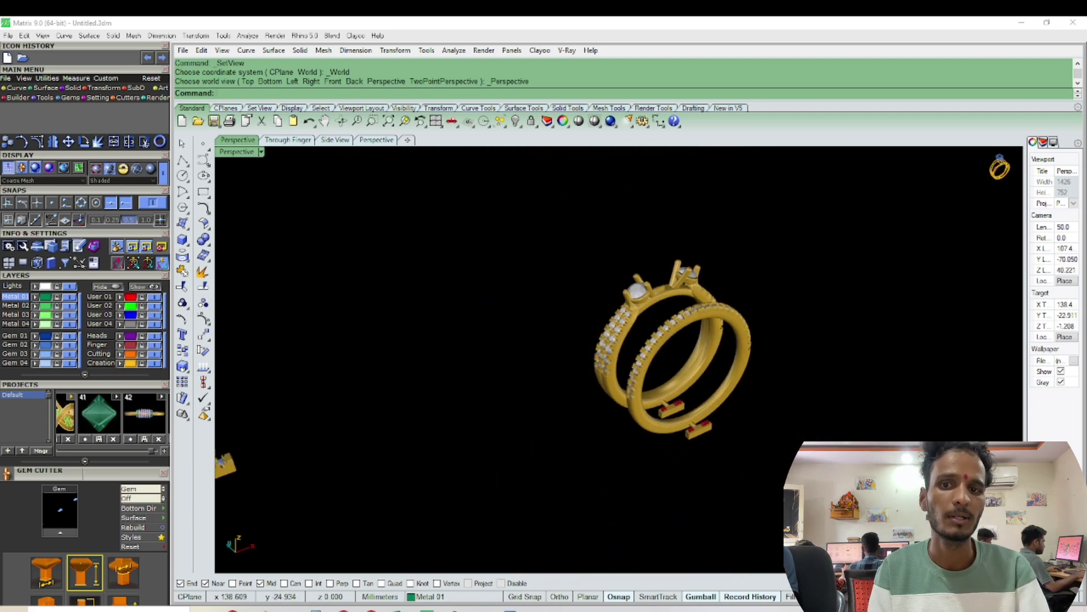
- Bring the green seven-stone cluster into view and examine its bezels and prongs from above and from the side
key("F1")
right_click_drag(422, 330, 589, 342)
scroll(589, 343, "up", 6)
scroll(467, 344, "up", 5)
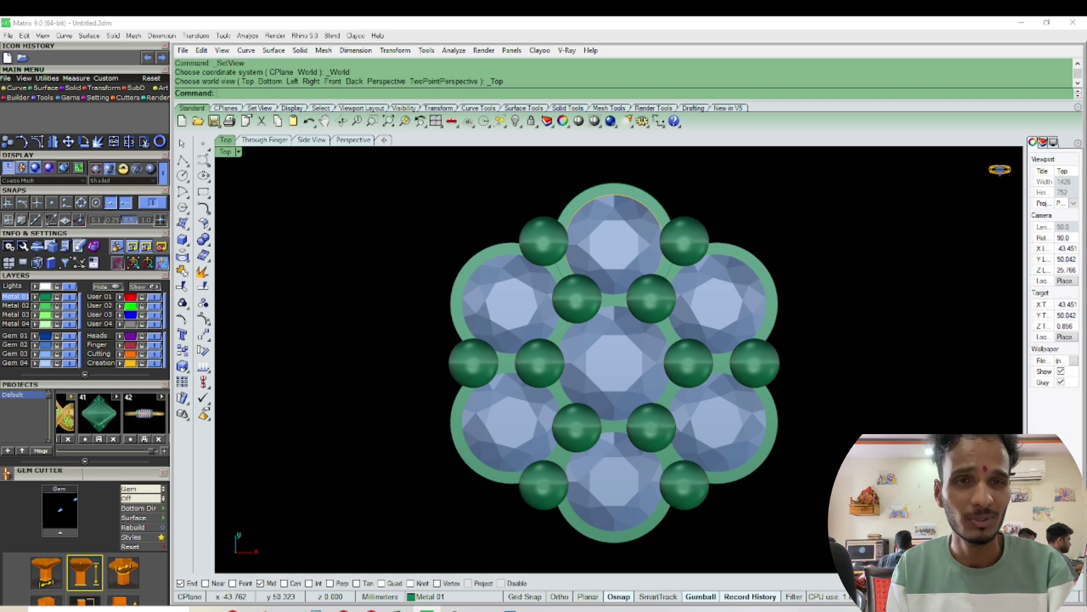
key("F4")
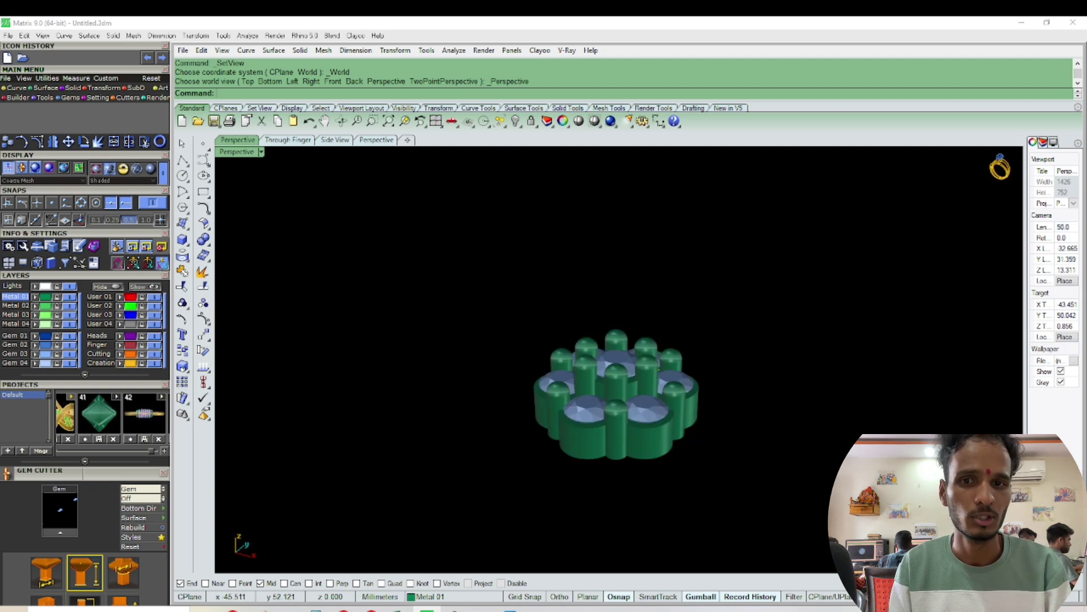
scroll(590, 340, "up", 10)
right_click_drag(629, 371, 593, 352)
scroll(593, 352, "down", 6)
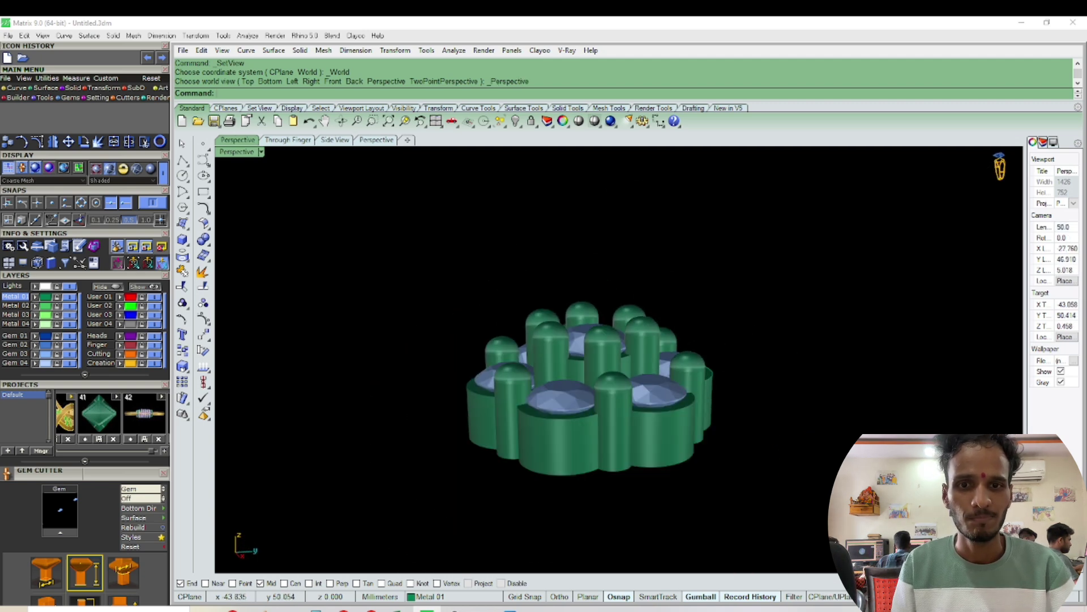
scroll(590, 391, "up", 5)
scroll(590, 391, "down", 5)
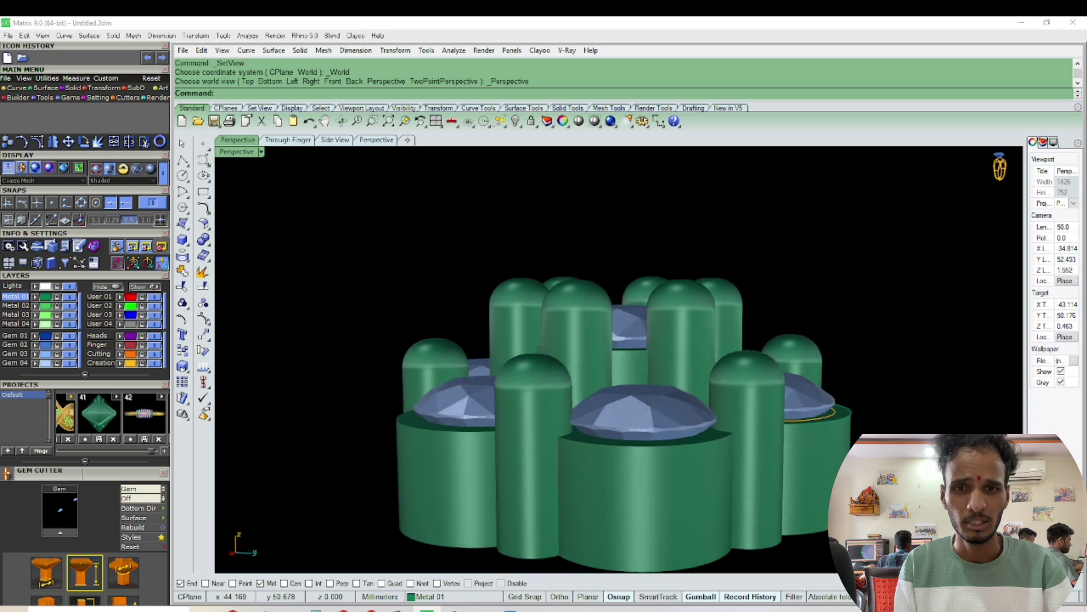
- Examine how the round prongs sit between neighbouring gems of the cluster at steep angles and from above
right_click_drag(607, 378, 431, 404)
right_click_drag(612, 340, 655, 424)
scroll(641, 340, "up", 6)
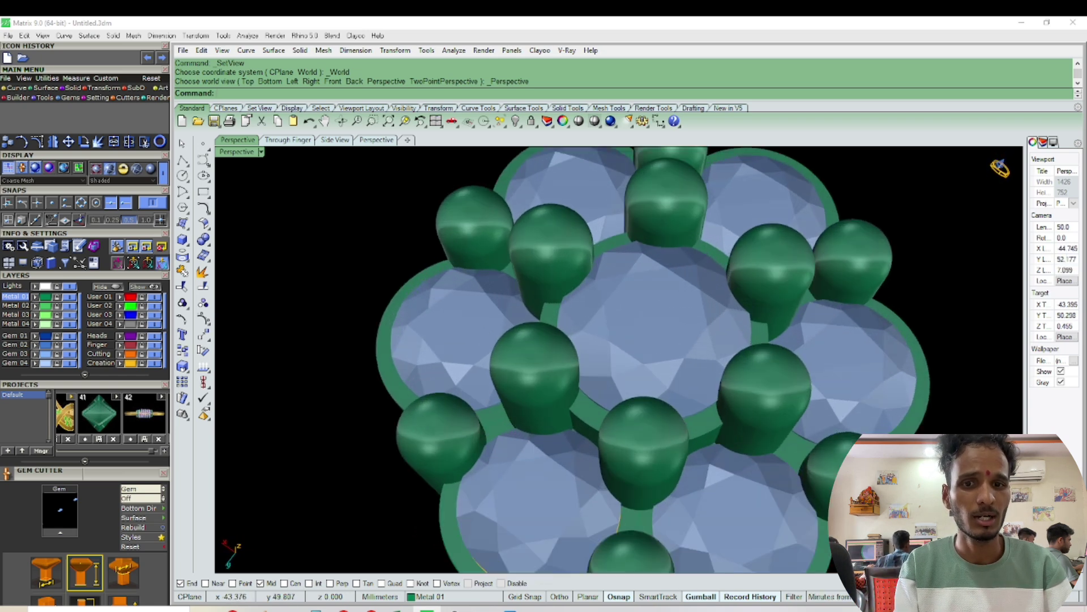
scroll(641, 340, "down", 9)
right_click_drag(642, 340, 589, 289)
scroll(674, 345, "up", 6)
right_click_drag(674, 345, 646, 482)
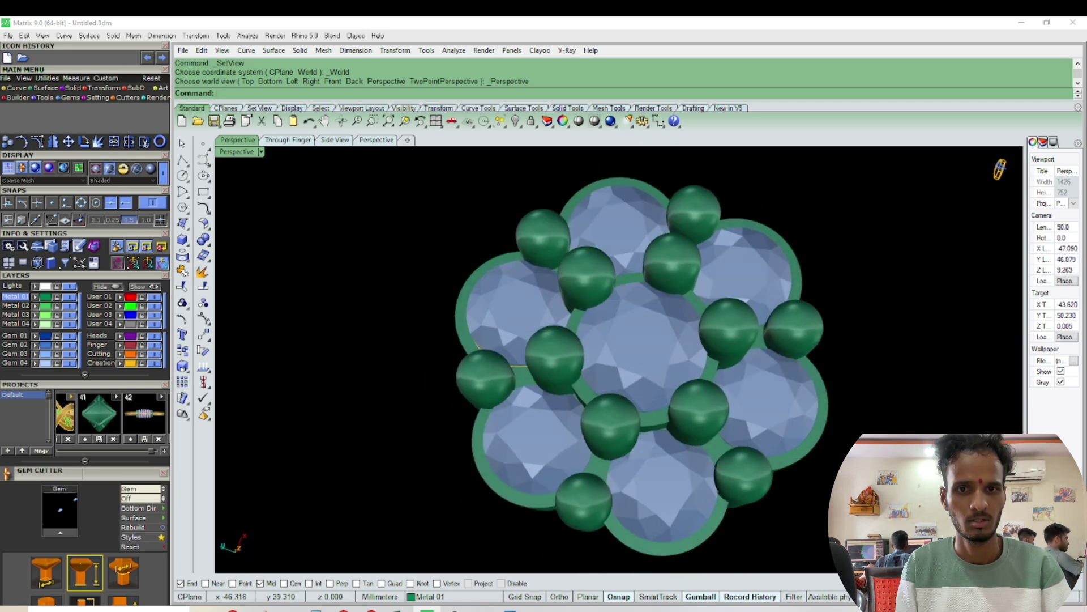
key("ctrl+F1")
scroll(753, 365, "down", 2)
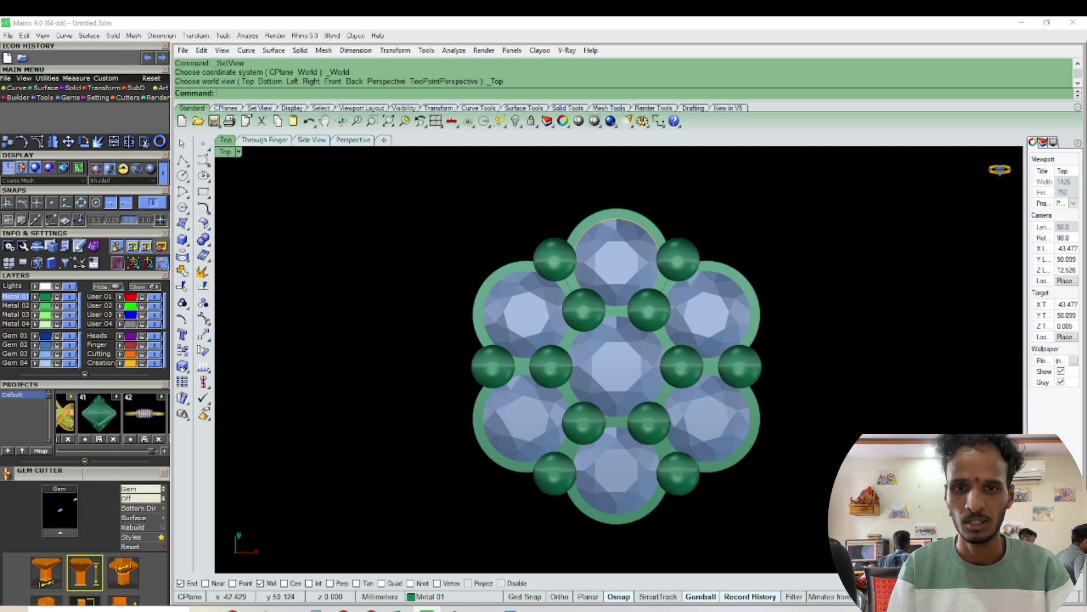
- Undo the last Hide and review the two gem-set rings labelled 08 200 in perspective and from above
key("ctrl+z")
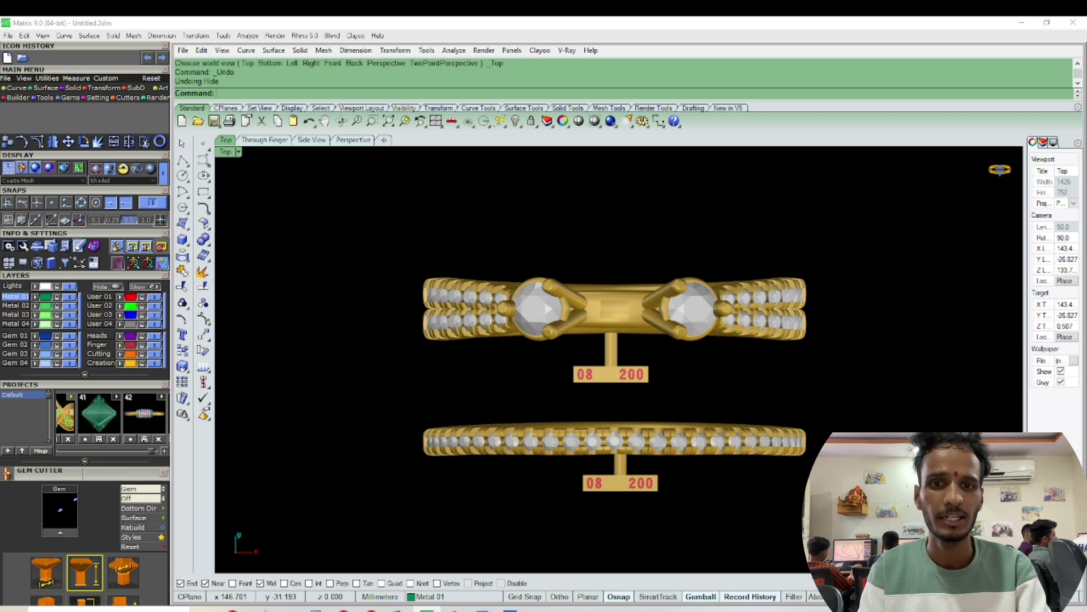
key("F4")
scroll(615, 323, "up", 8)
right_click_drag(615, 323, 544, 391)
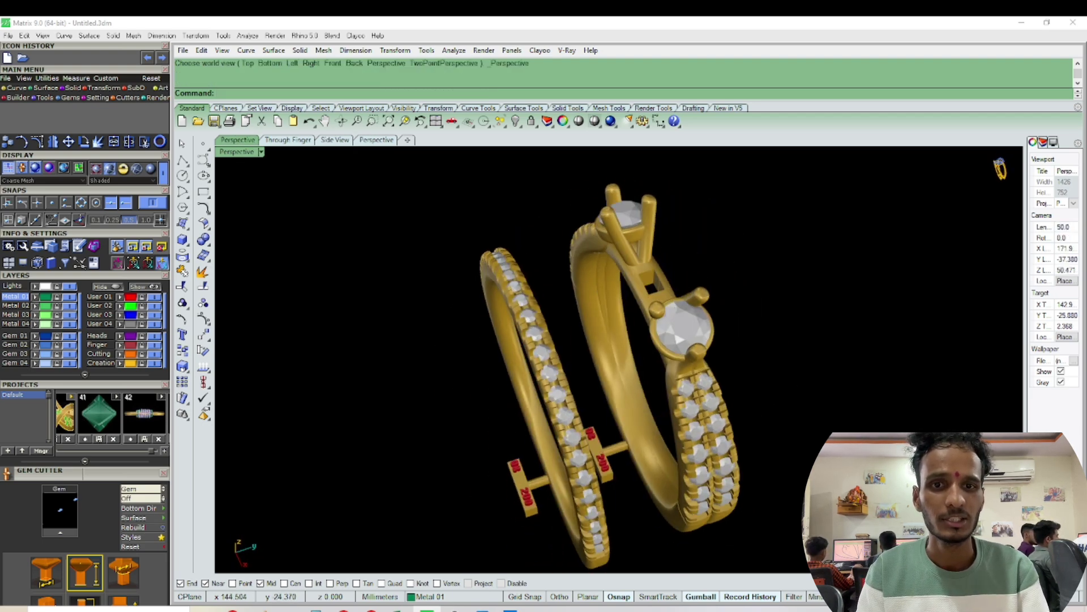
key("F1")
scroll(482, 248, "up", 6)
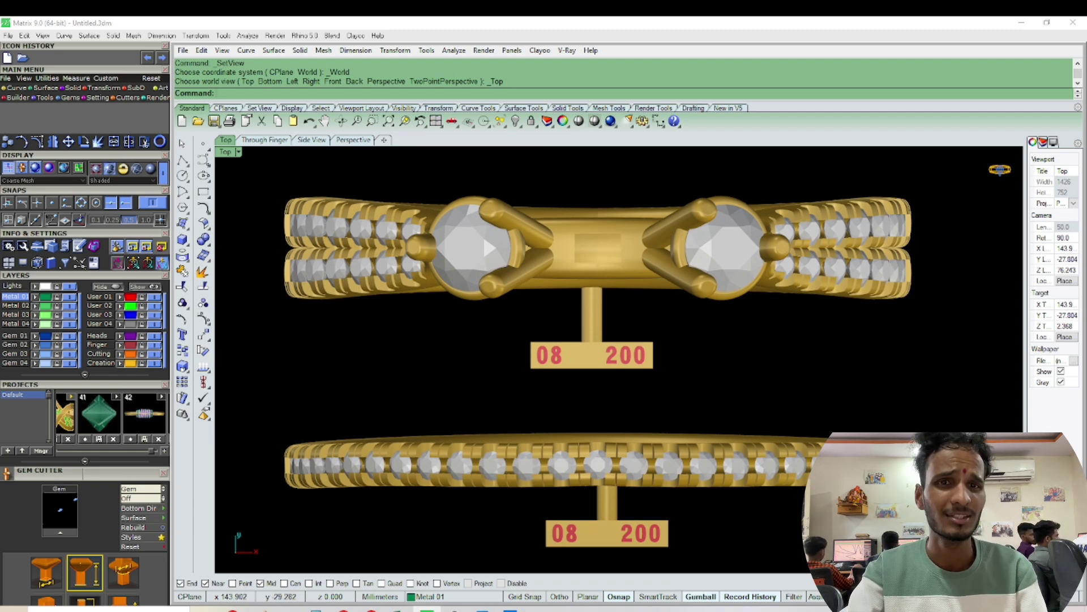
- Hide all the gems in the two rings and inspect the empty seats and prongs in perspective and from above
left_click(483, 234)
type("h")
key("Return")
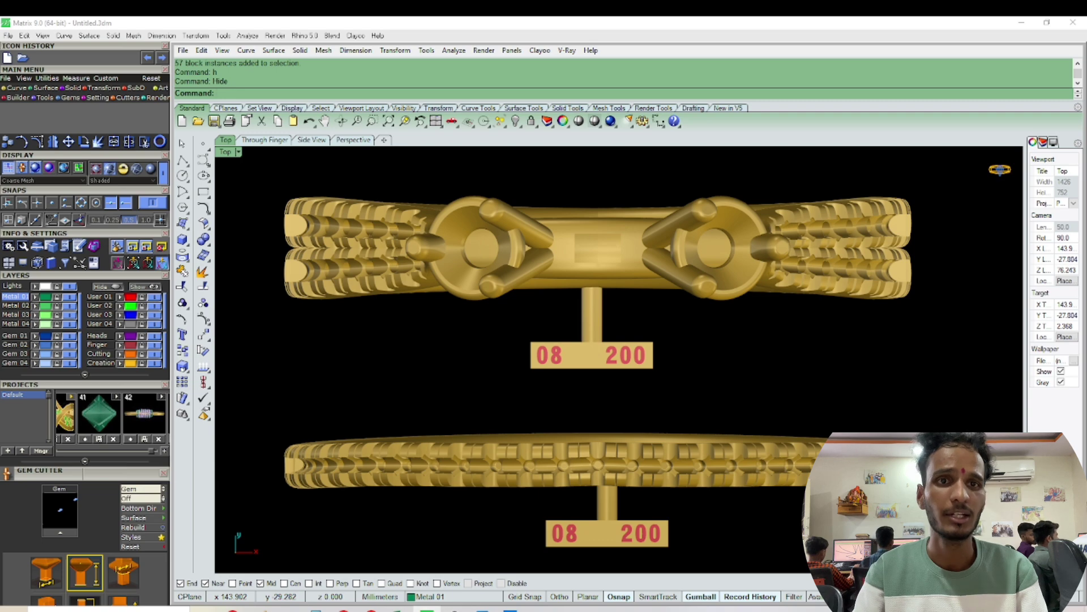
scroll(619, 396, "down", 2)
key("ctrl+F4")
scroll(674, 374, "up", 2)
mouse_move(711, 369)
right_mouse_down()
mouse_move(538, 360)
mouse_move(651, 365)
mouse_move(798, 357)
mouse_move(816, 346)
mouse_move(697, 363)
right_mouse_up()
key("ctrl+F1")
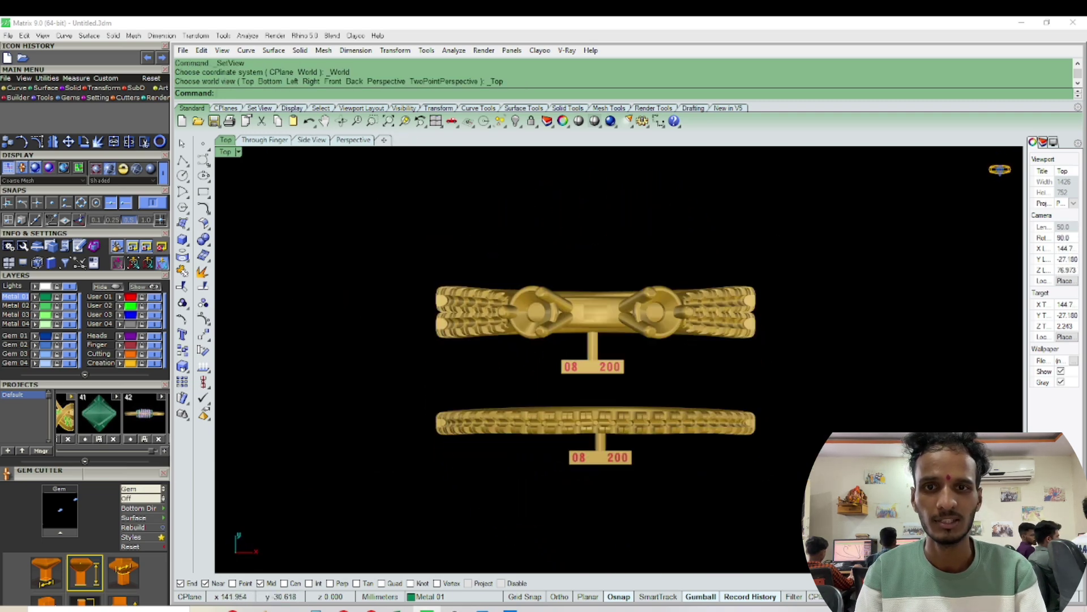
scroll(565, 397, "up", 4)
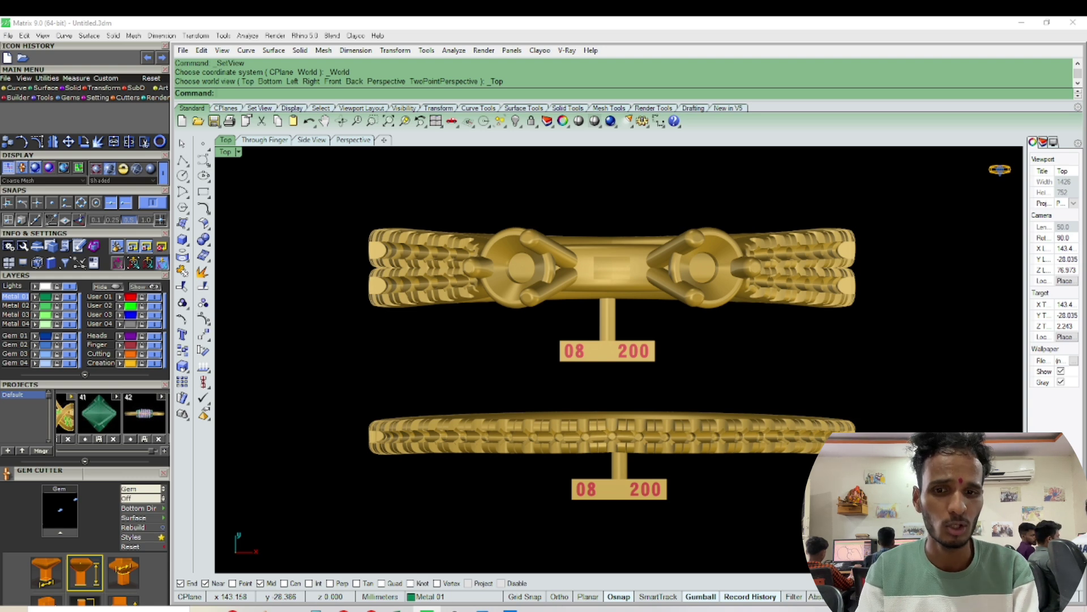
- Switch to 3D Viewer to inspect the PD04.stl pendant, and bring up its PD04.jpg specification sheet in the image viewer
key("alt+Tab")
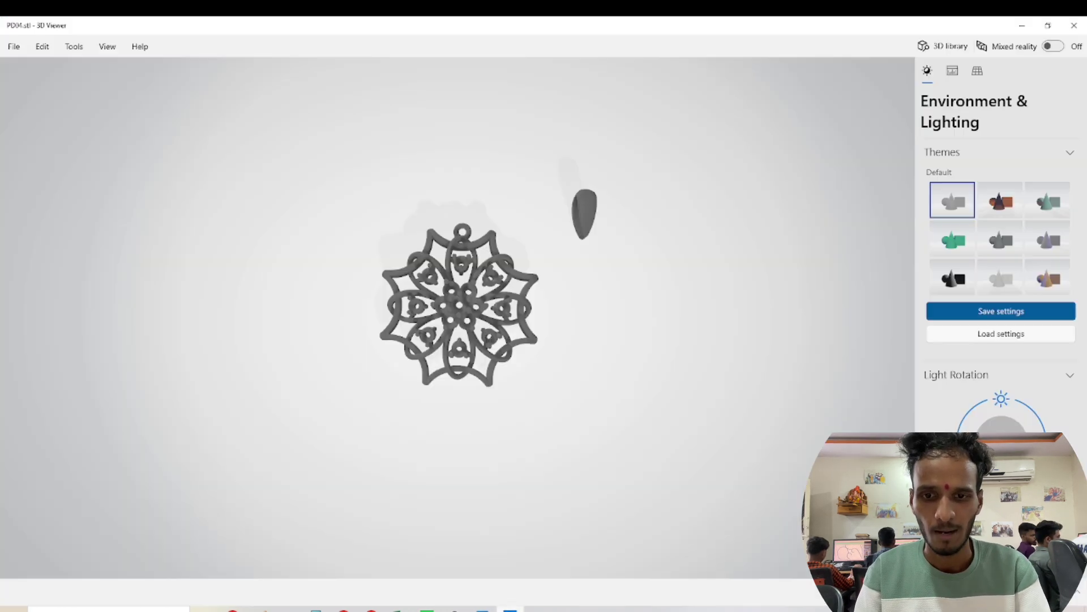
scroll(457, 317, "up", 3)
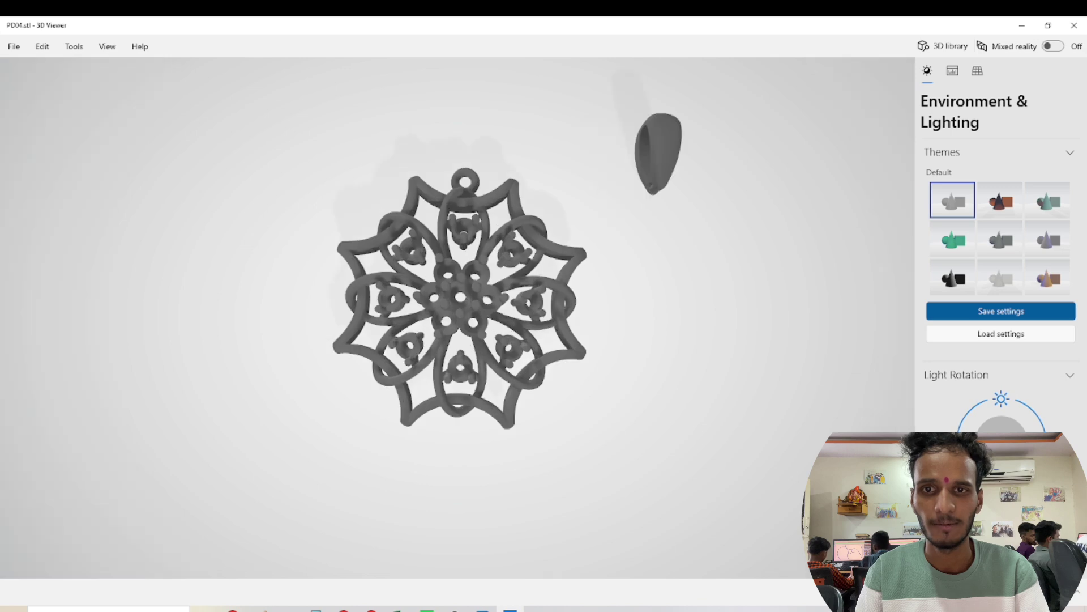
right_click_drag(461, 298, 476, 335)
mouse_move(475, 335)
left_mouse_down()
mouse_move(475, 218)
mouse_move(490, 326)
mouse_move(513, 334)
mouse_move(583, 218)
mouse_move(648, 211)
mouse_move(444, 269)
mouse_move(227, 277)
mouse_move(346, 275)
mouse_move(461, 315)
mouse_move(456, 334)
left_mouse_up()
left_click(1022, 26)
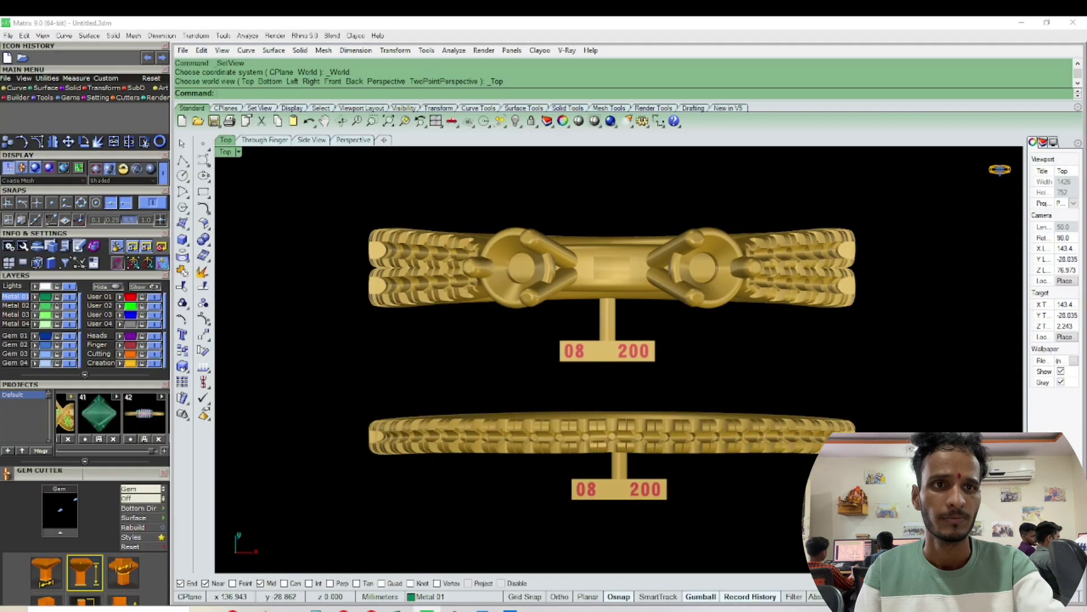
left_click(482, 610)
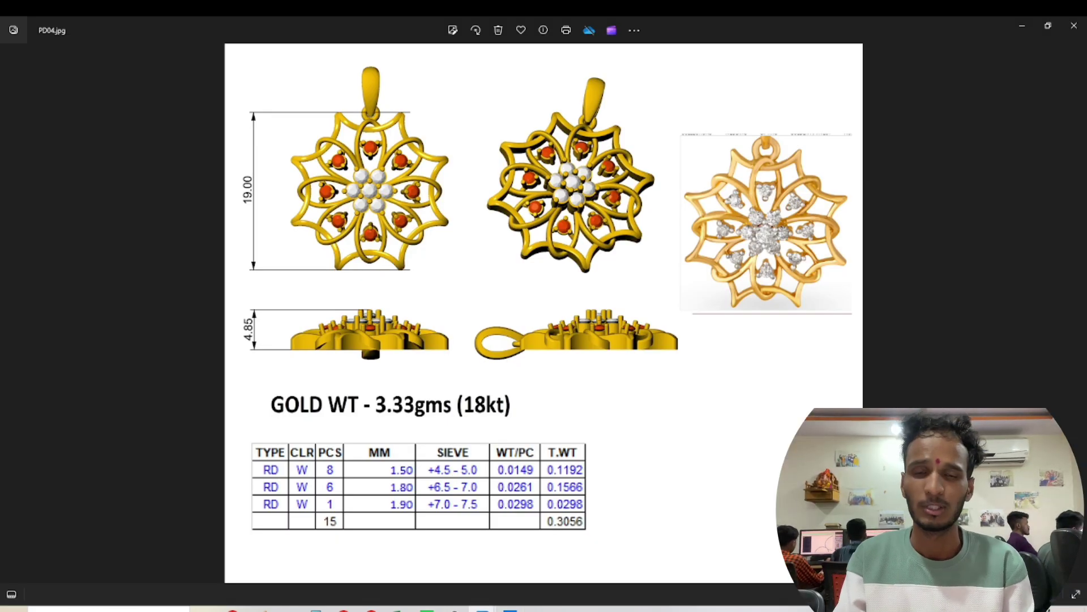